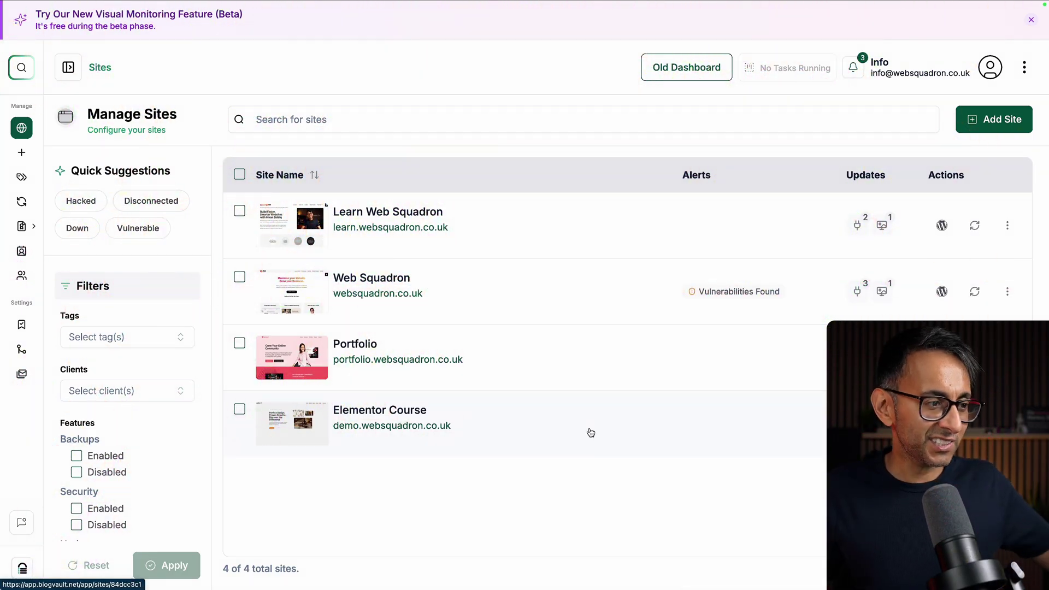
# Switch to the classic dashboard and look over its overview page.
pyautogui.click(678, 74)
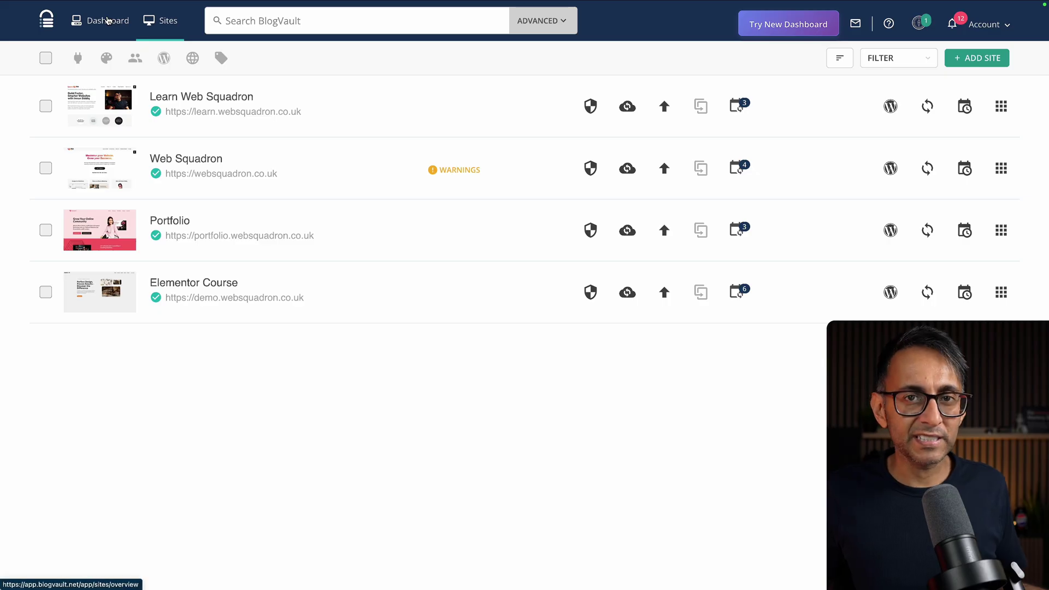
pyautogui.moveTo(448, 178)
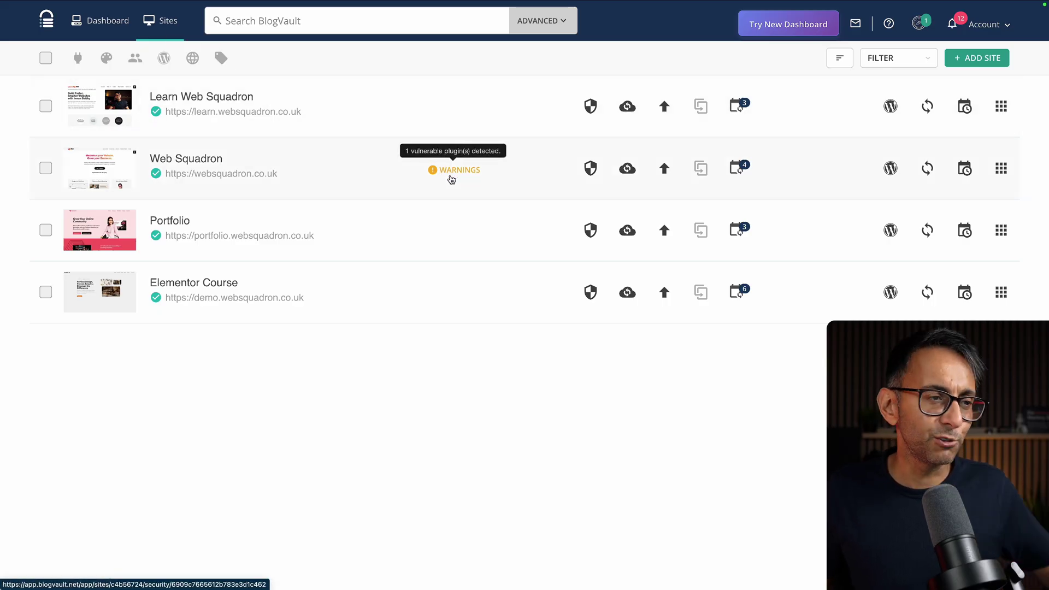
pyautogui.click(95, 21)
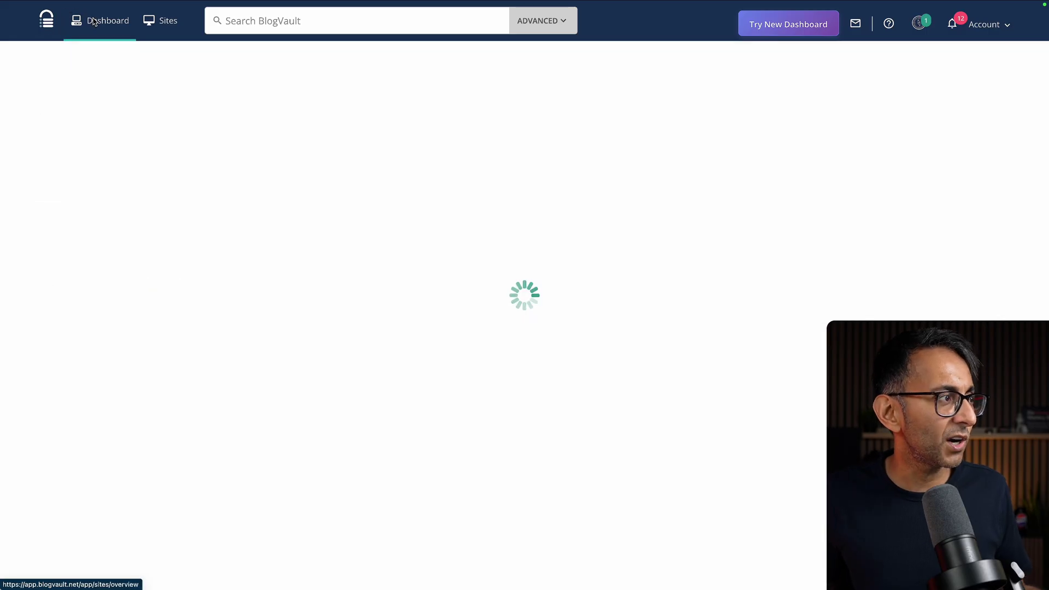
pyautogui.scroll(-6, 313, 191)
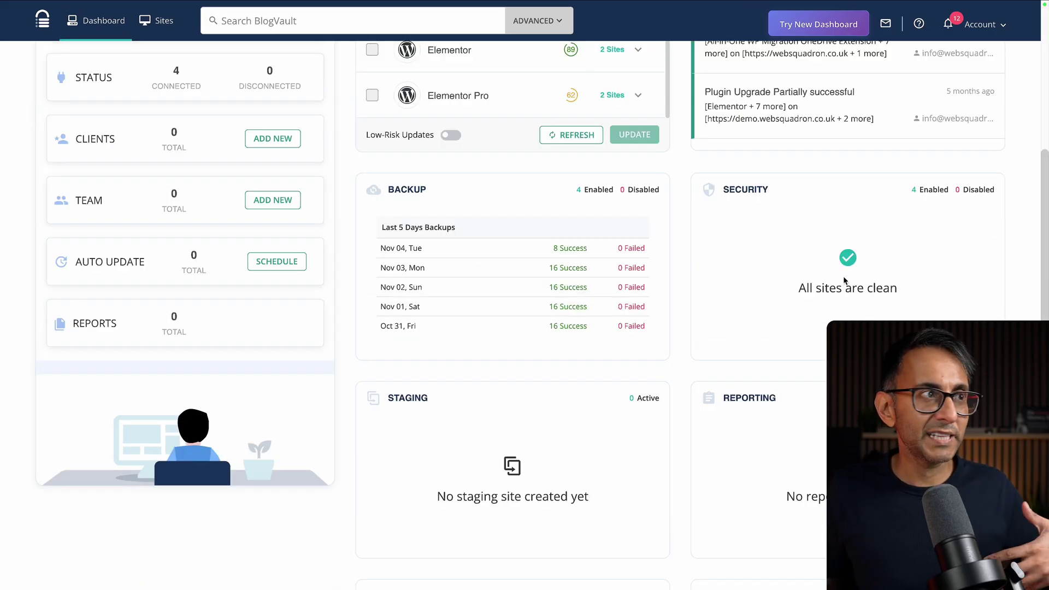
pyautogui.scroll(4, 842, 280)
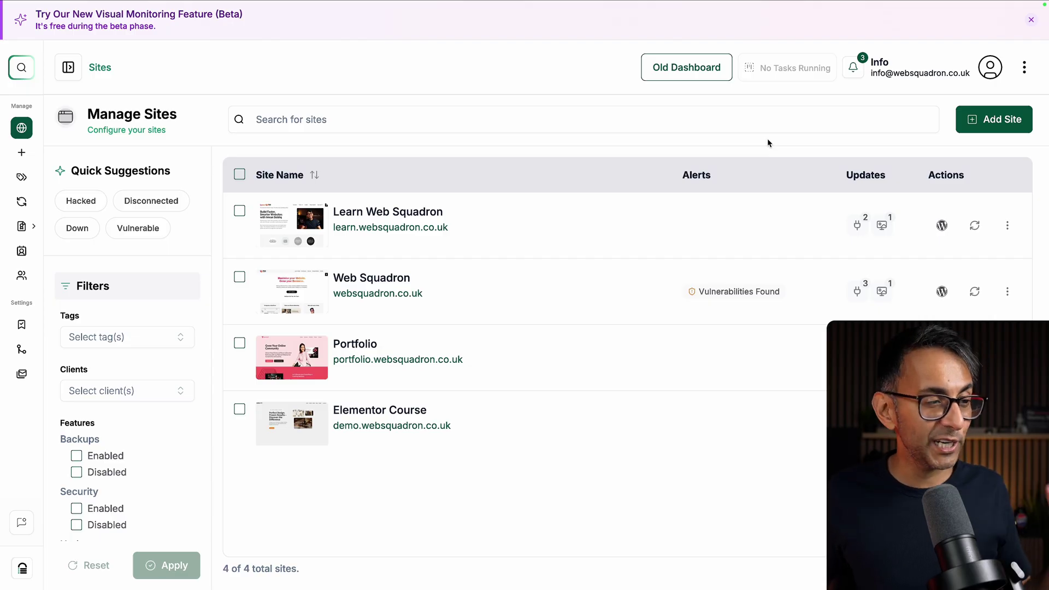
# Open and close the notifications list and the three-dot account menu.
pyautogui.click(853, 68)
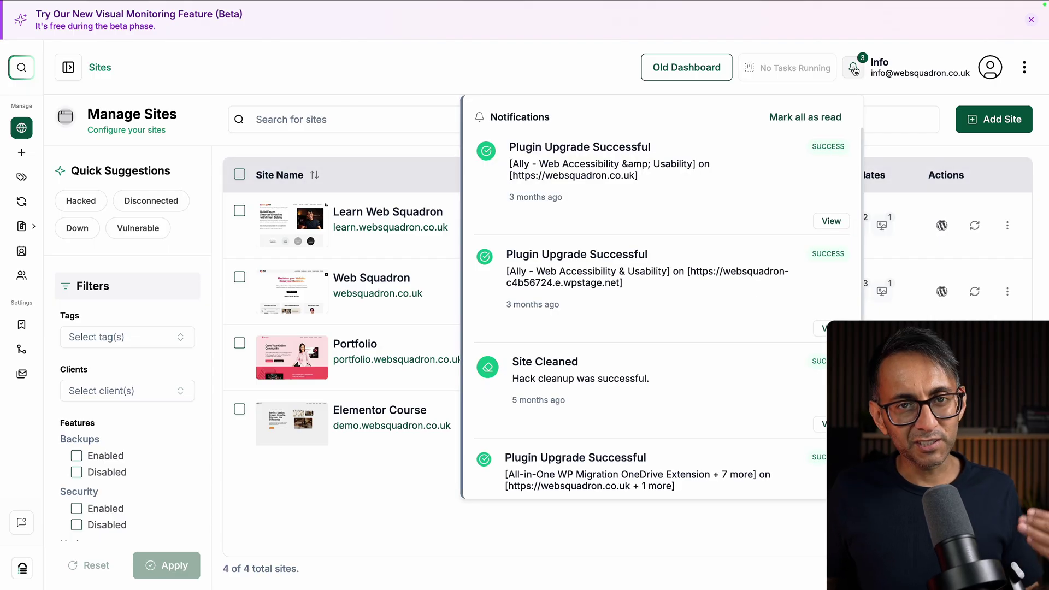
pyautogui.click(855, 69)
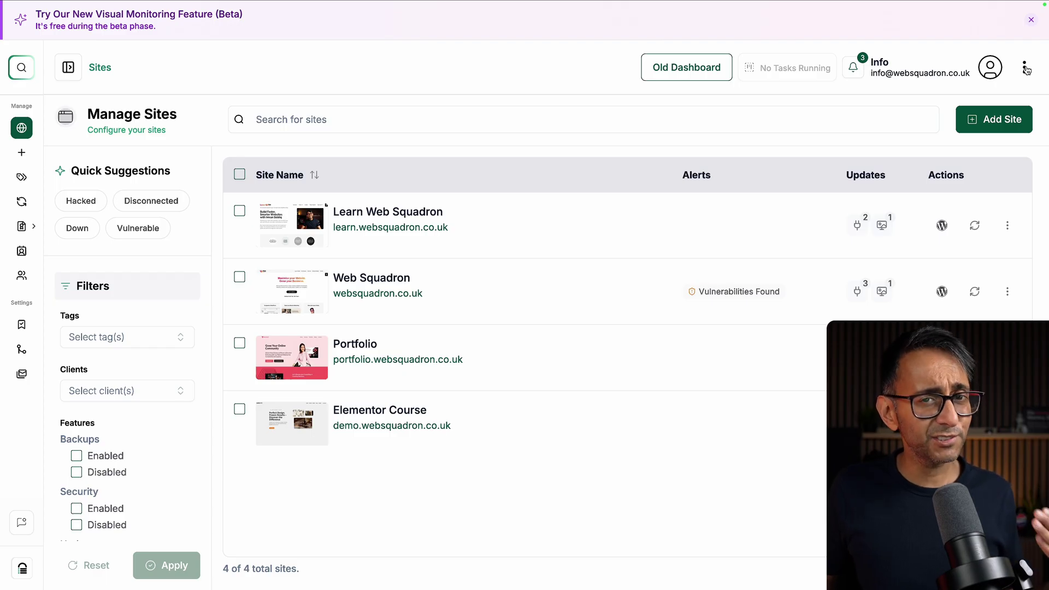
pyautogui.click(1025, 69)
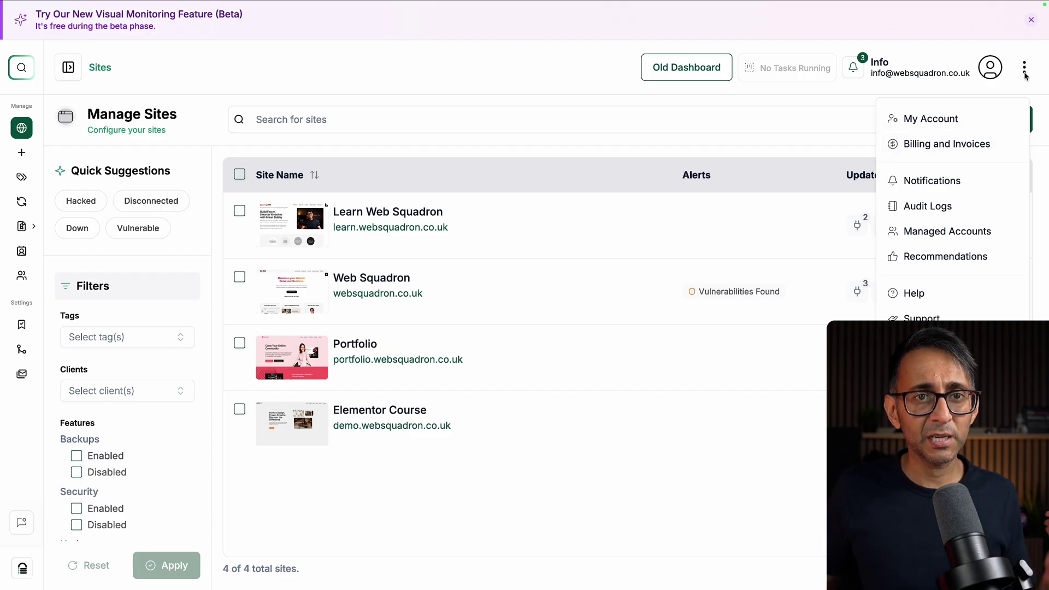
pyautogui.click(1025, 74)
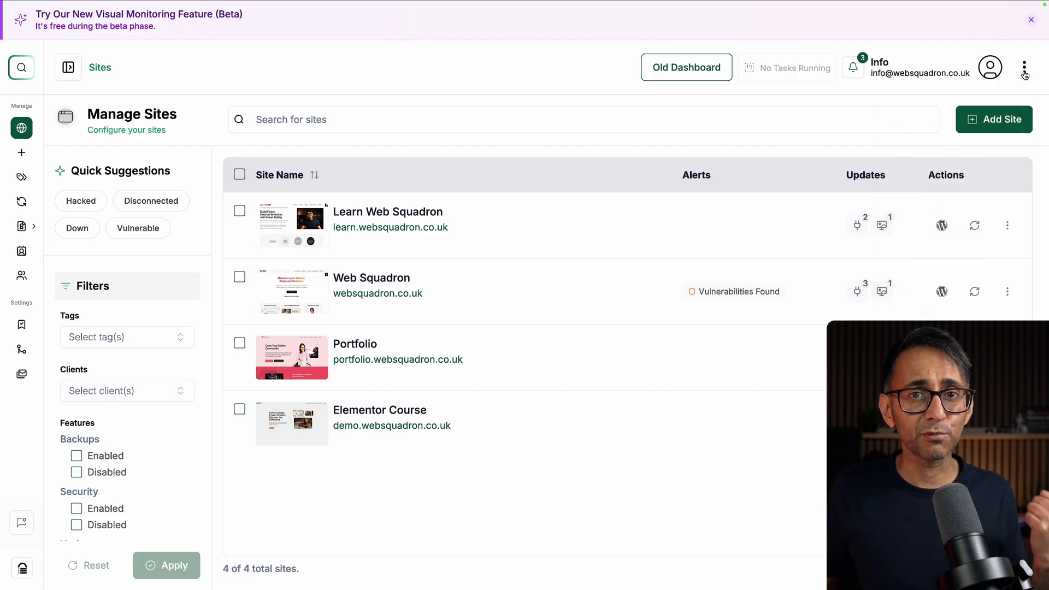
pyautogui.click(1024, 74)
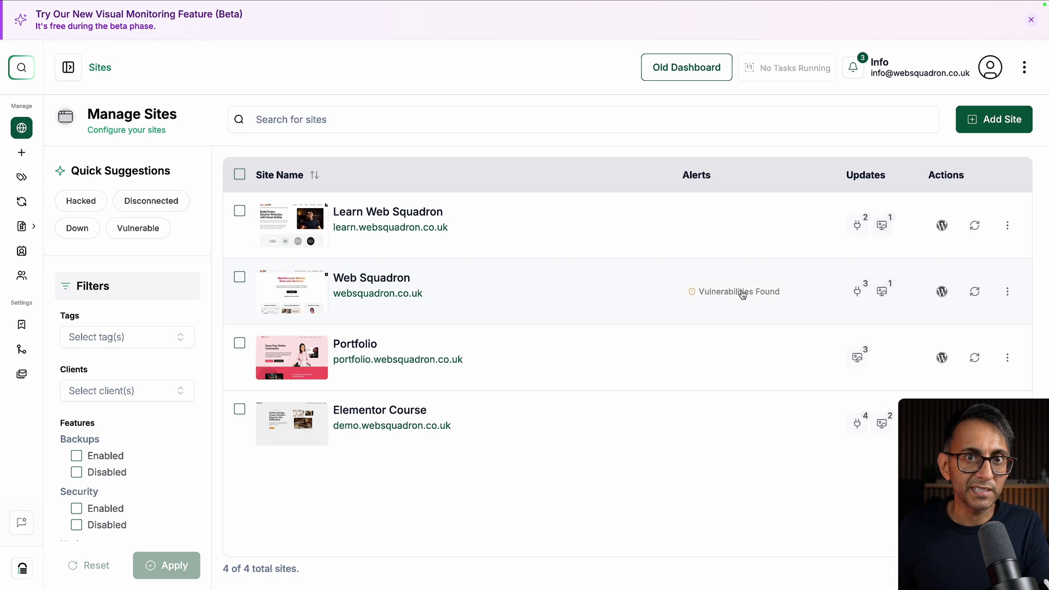
pyautogui.click(381, 212)
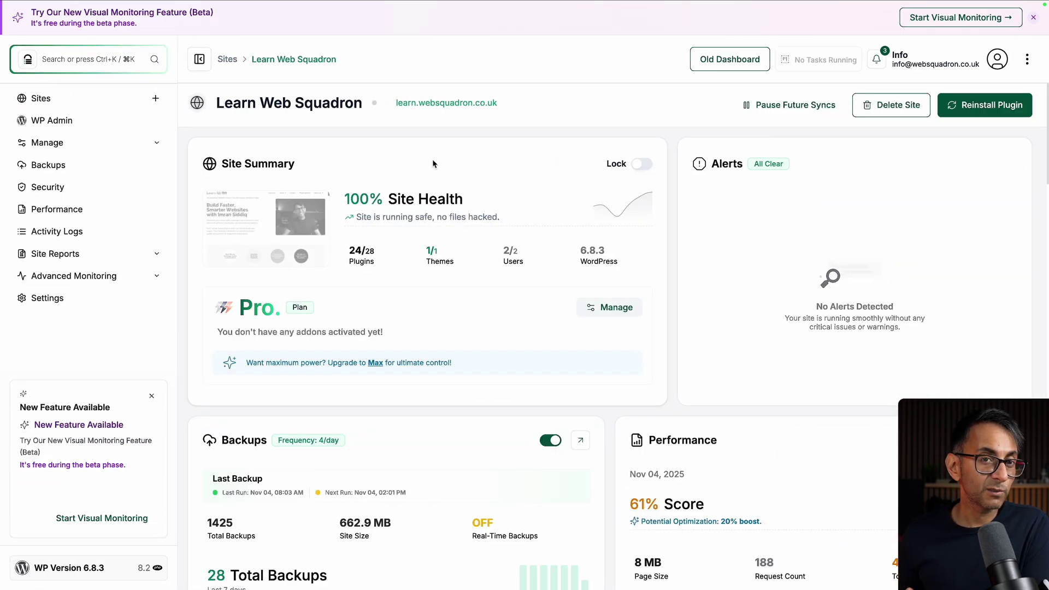
pyautogui.scroll(-3, 427, 321)
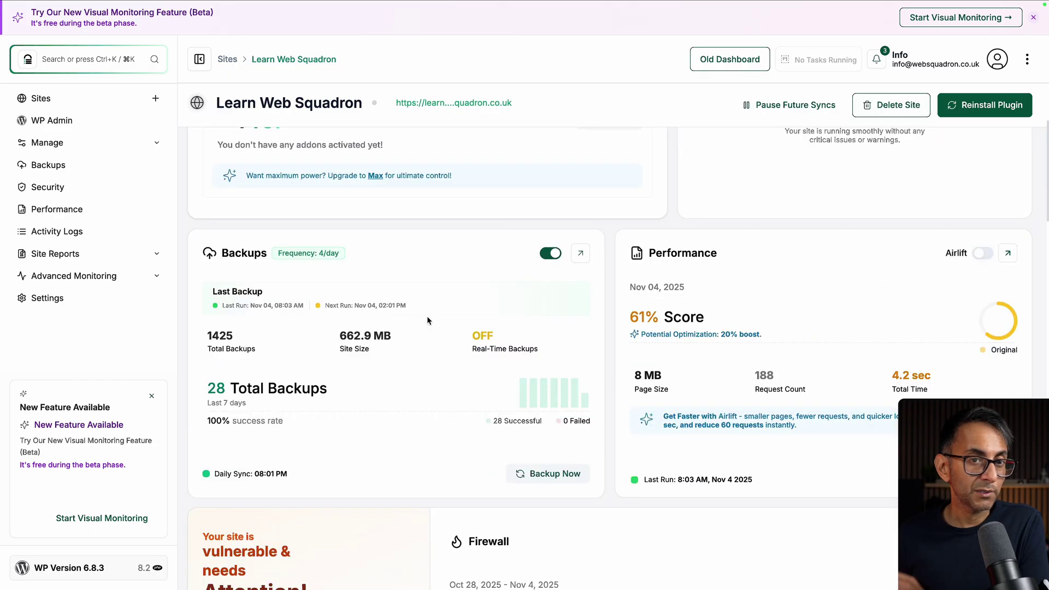
pyautogui.scroll(-4, 426, 320)
pyautogui.scroll(2, 773, 270)
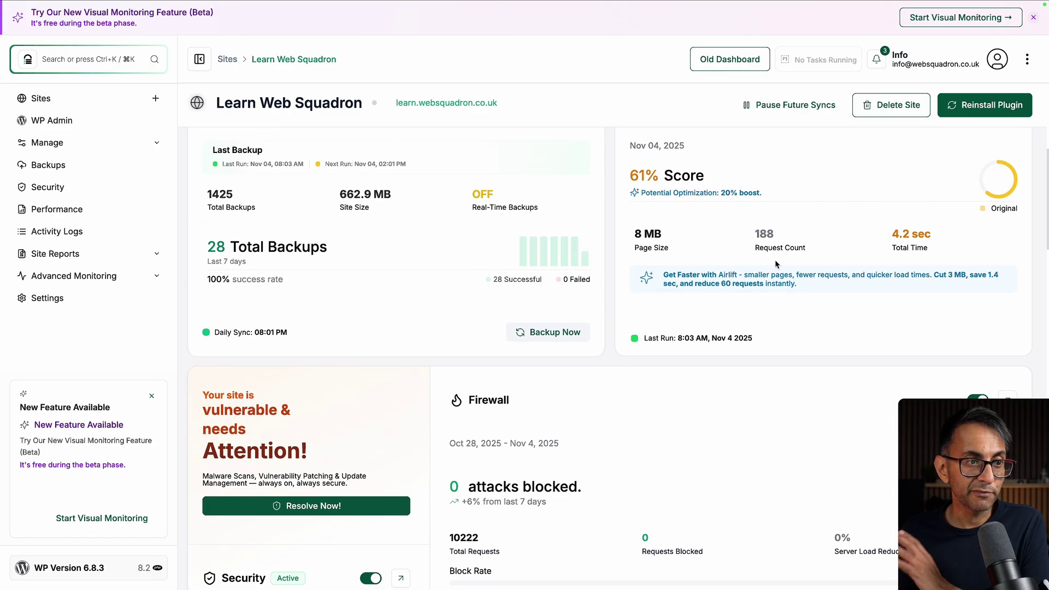
pyautogui.scroll(1, 732, 234)
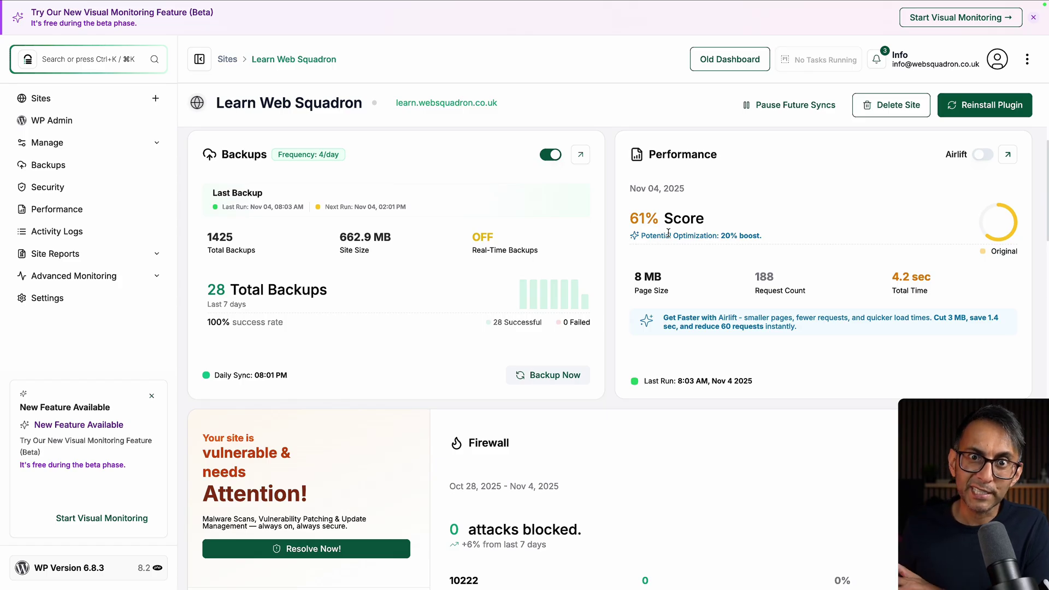
pyautogui.scroll(-5, 759, 287)
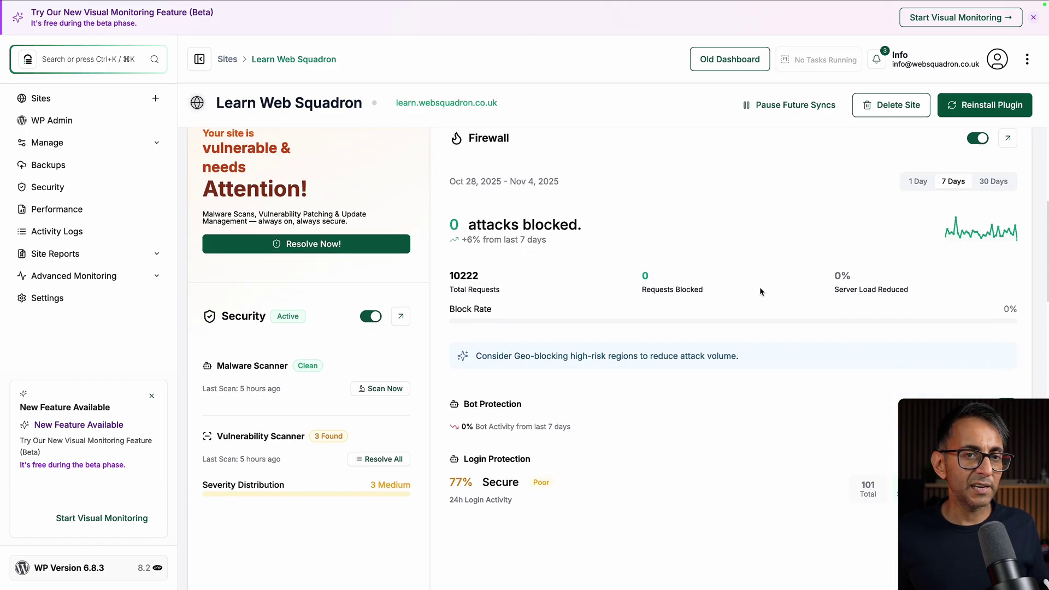
pyautogui.scroll(-1, 759, 287)
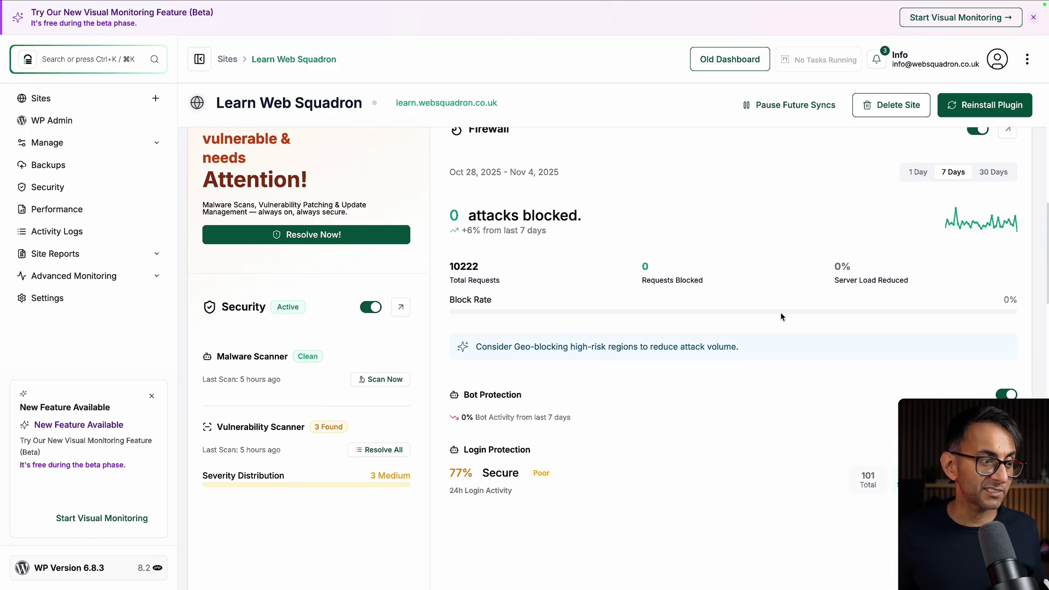
pyautogui.scroll(-5, 795, 315)
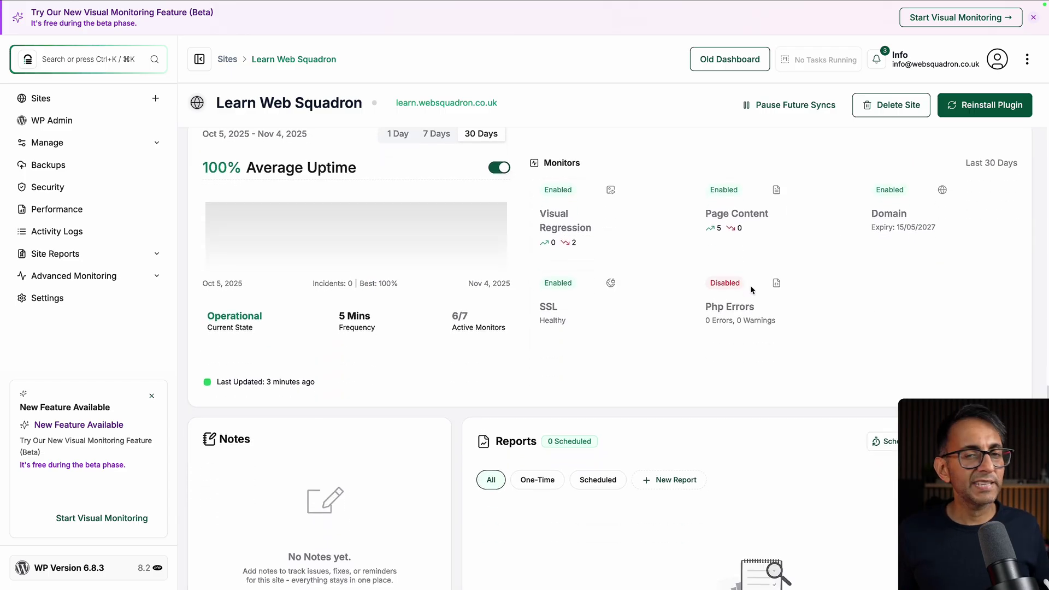
pyautogui.scroll(-3, 748, 290)
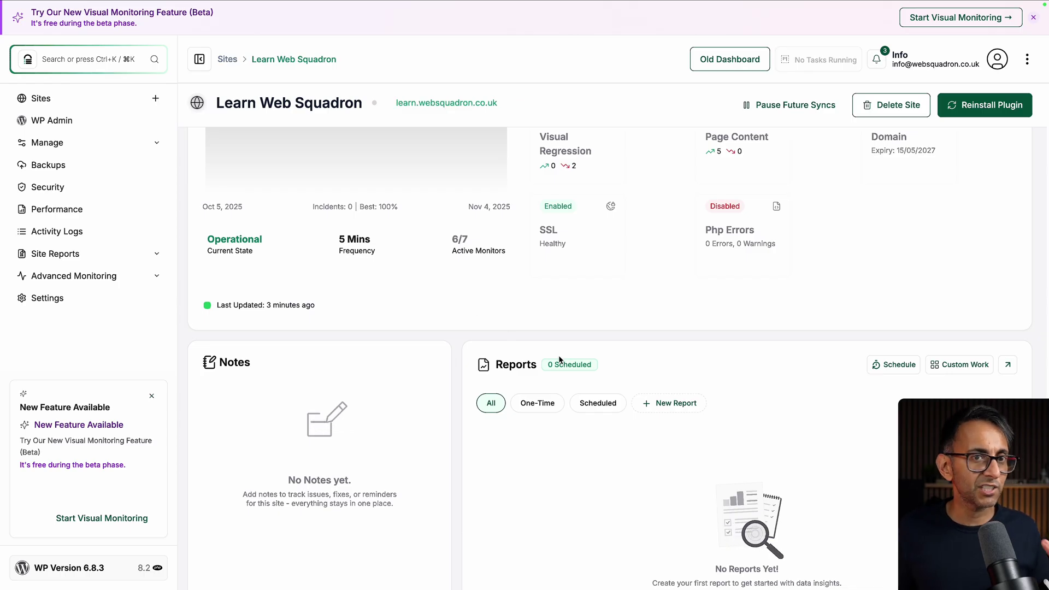
pyautogui.scroll(5, 580, 362)
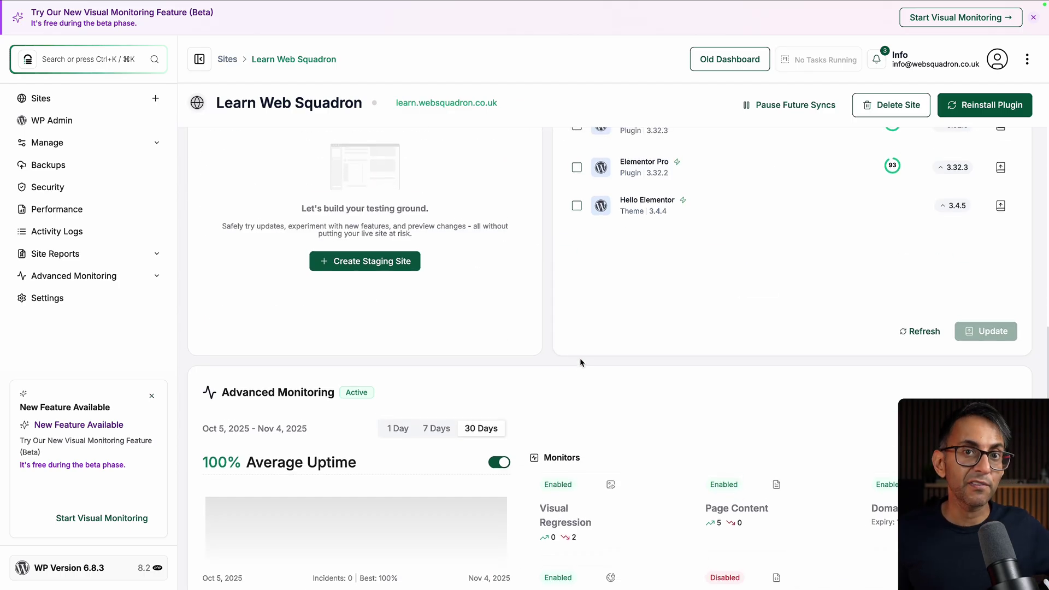
pyautogui.scroll(2, 580, 363)
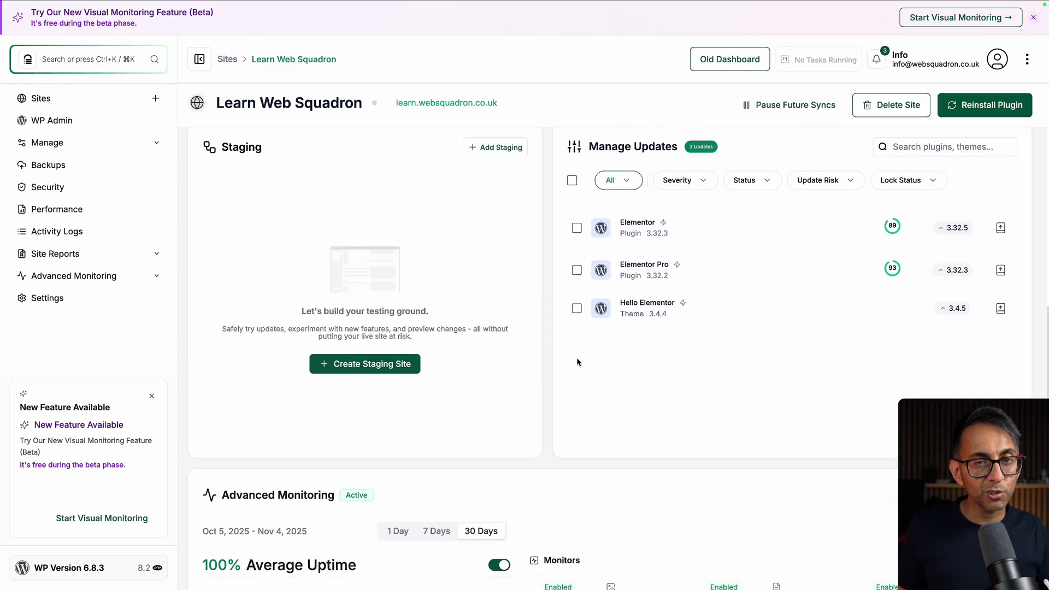
pyautogui.scroll(10, 575, 351)
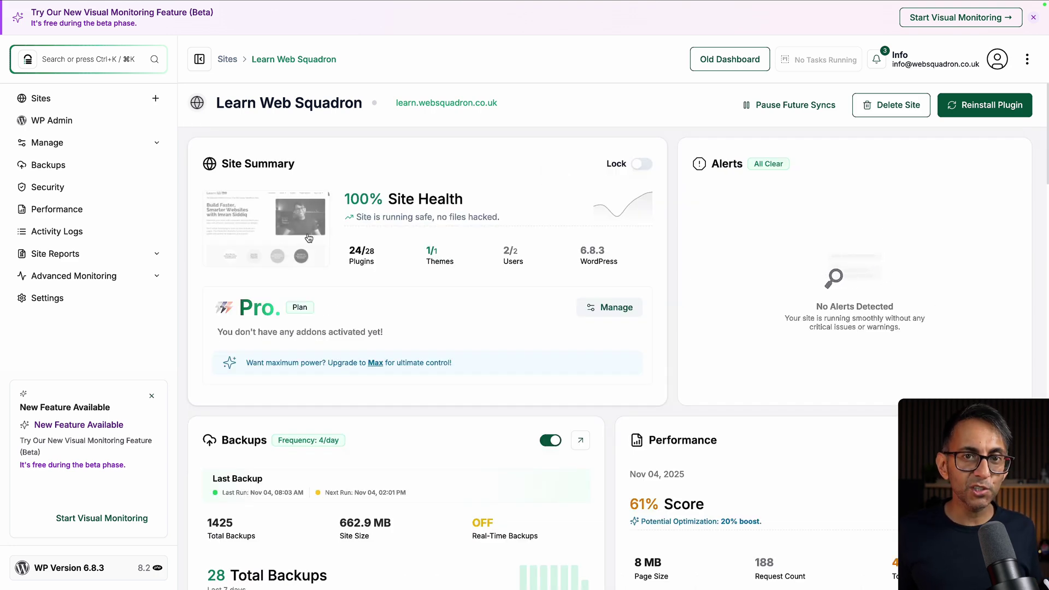
# Open Learn Web Squadron's backup details and scroll down to the November Backup Timeline calendar.
pyautogui.click(58, 170)
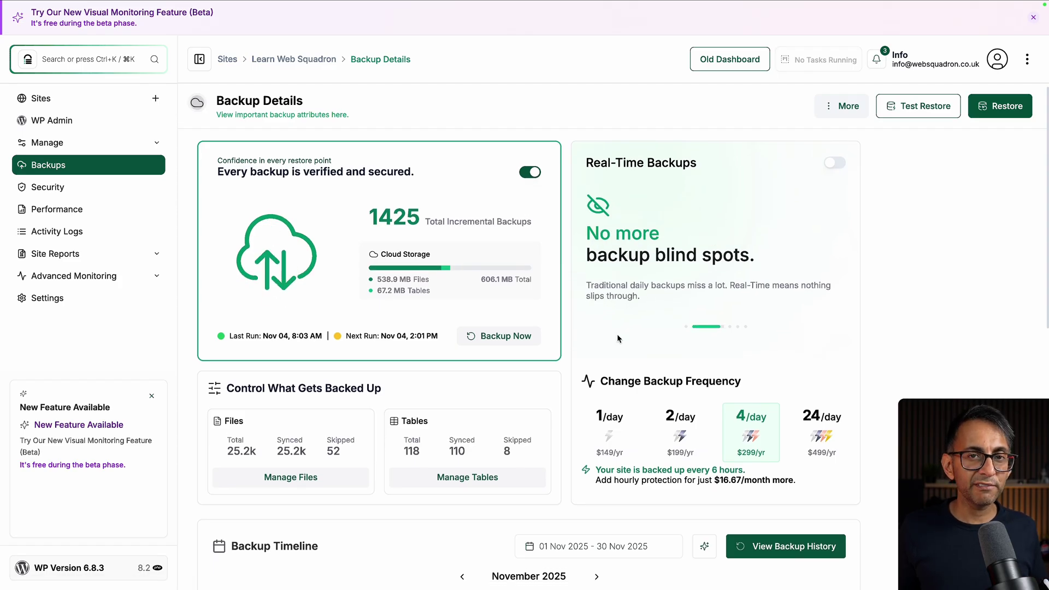
pyautogui.scroll(-2, 617, 337)
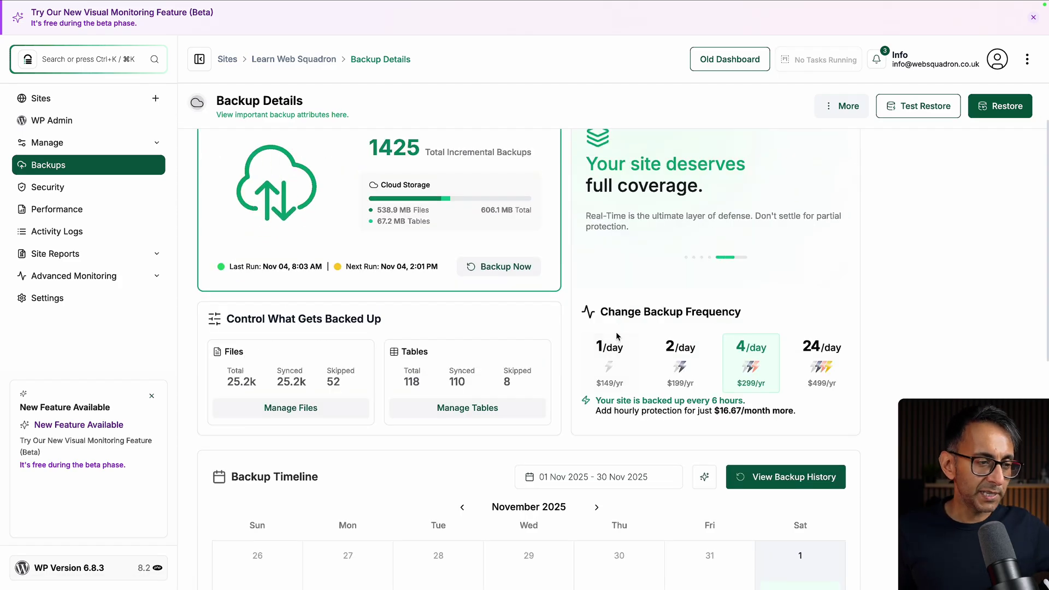
pyautogui.scroll(-1, 618, 337)
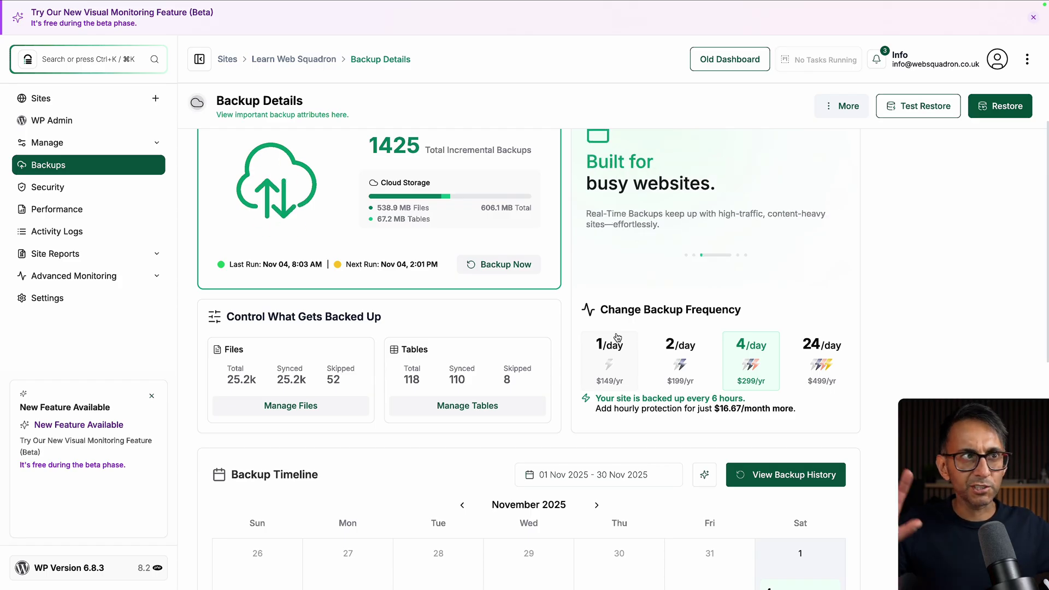
pyautogui.scroll(-5, 617, 338)
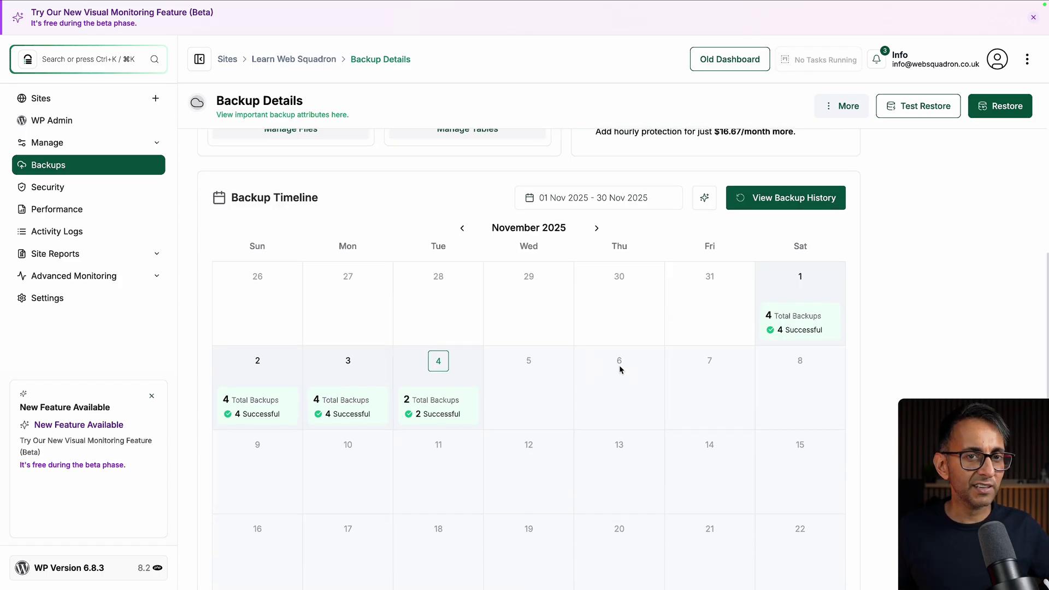
pyautogui.scroll(-1, 619, 370)
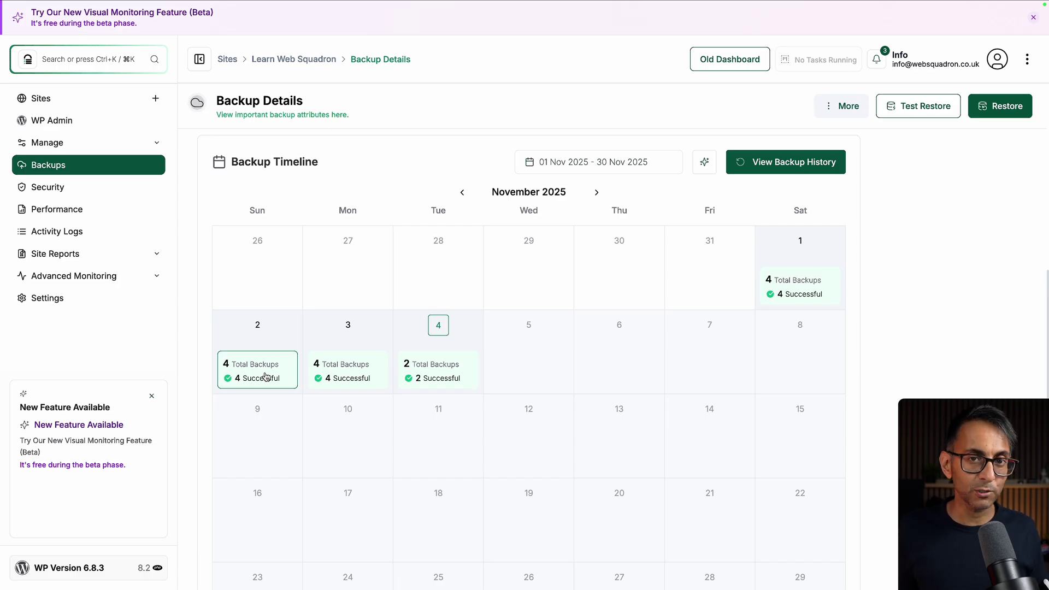
pyautogui.scroll(-1, 805, 290)
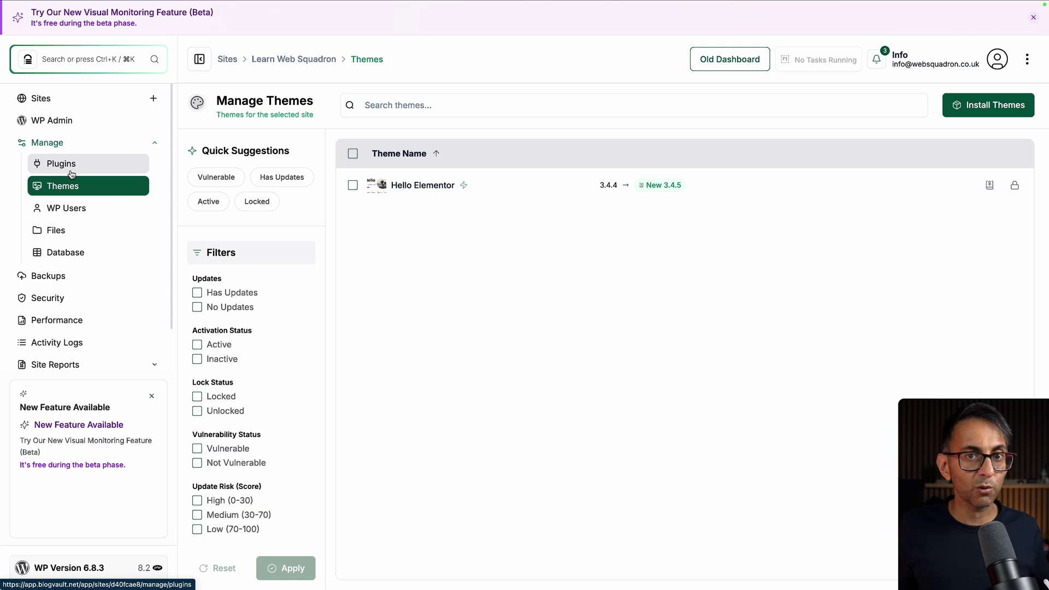
# Select all four managed sites and review their pending plugin updates.
pyautogui.click(41, 99)
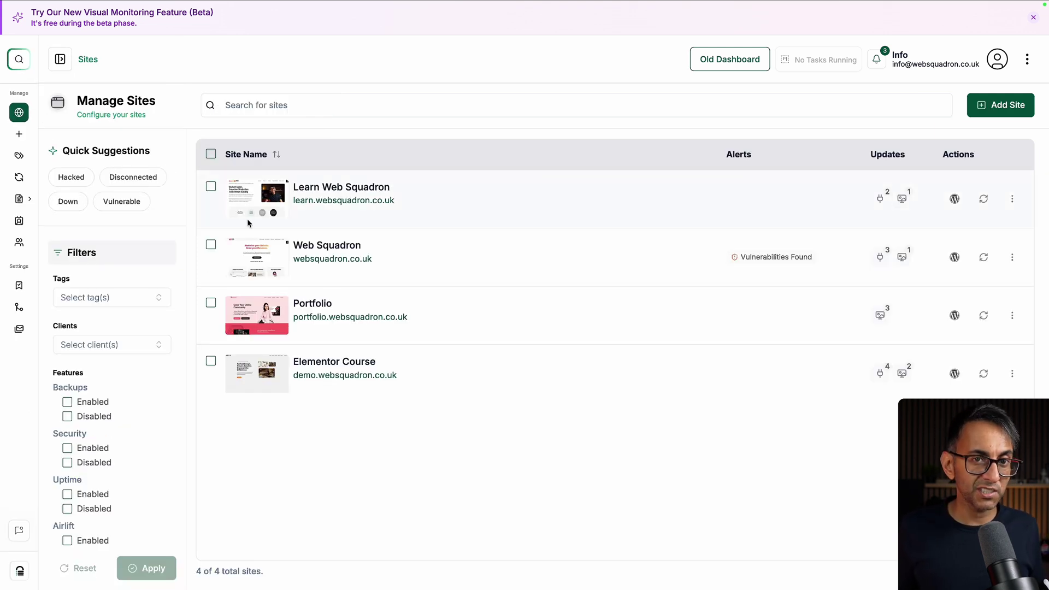
pyautogui.click(211, 153)
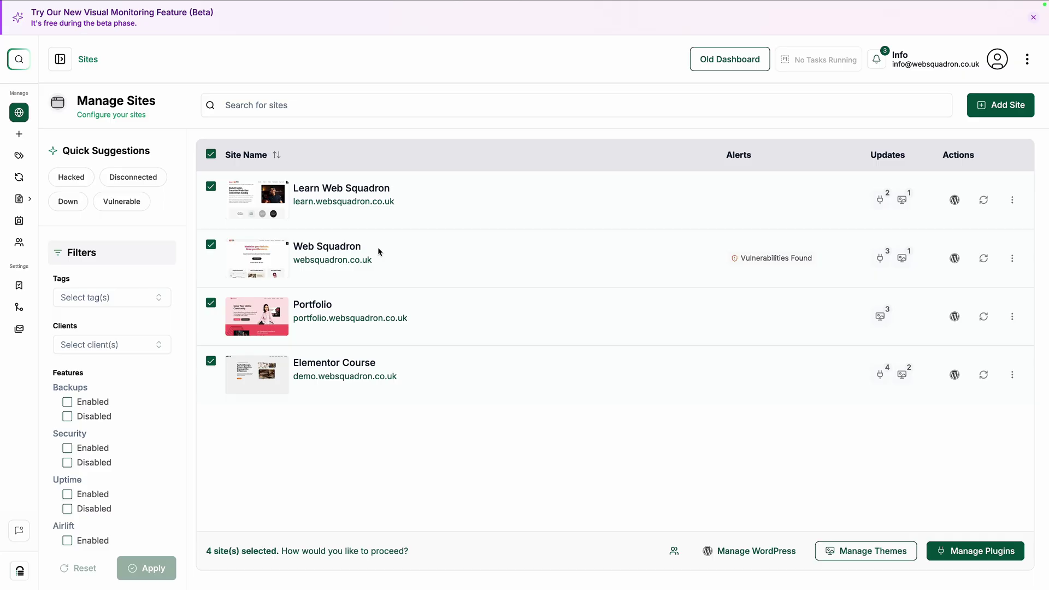
pyautogui.click(972, 551)
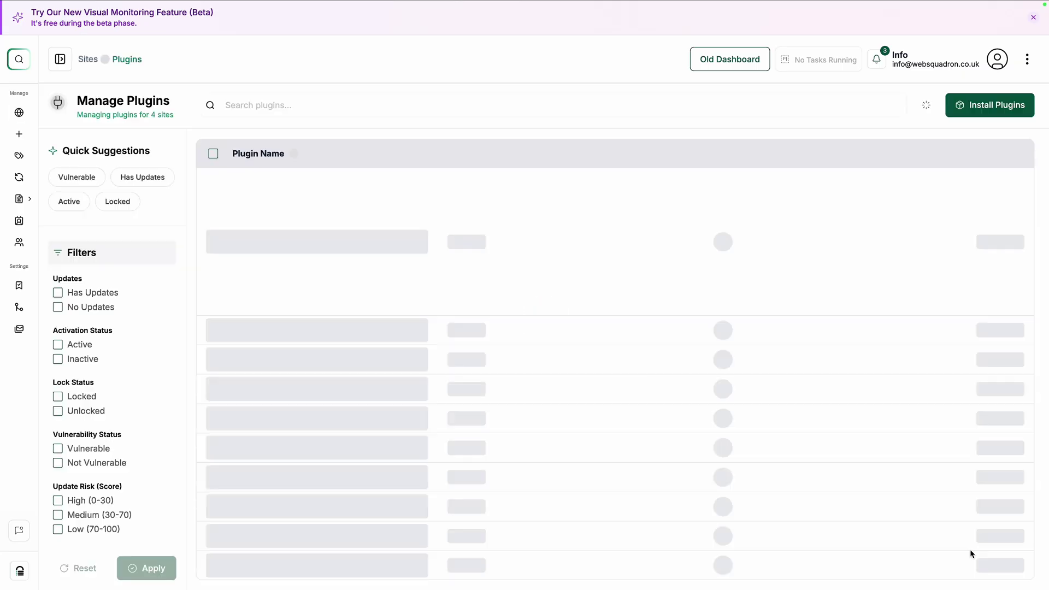
pyautogui.click(995, 562)
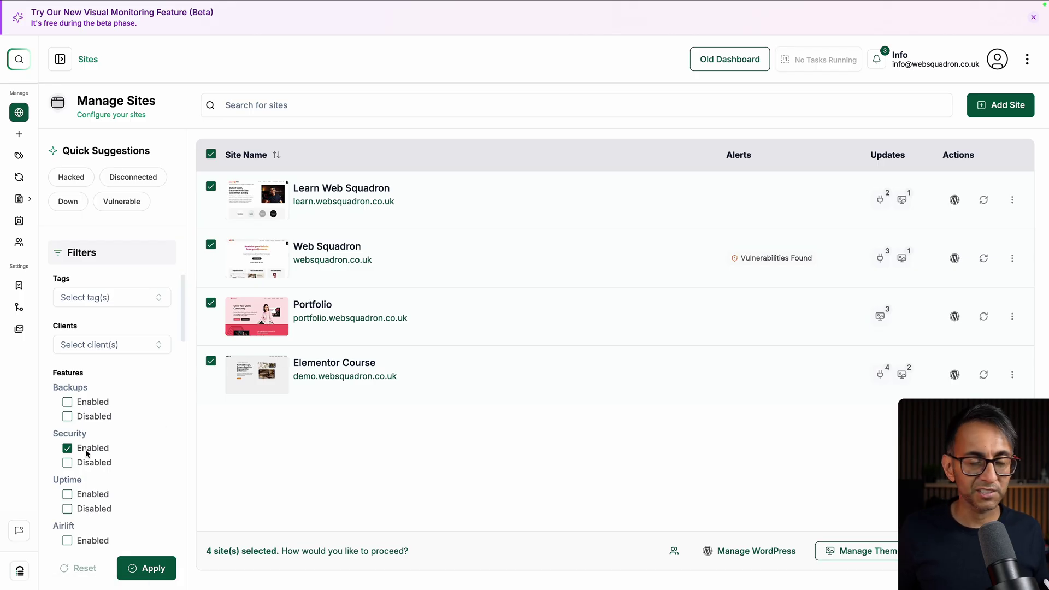
# Apply the Security Enabled filter to the sites list and scroll through the filters.
pyautogui.click(144, 569)
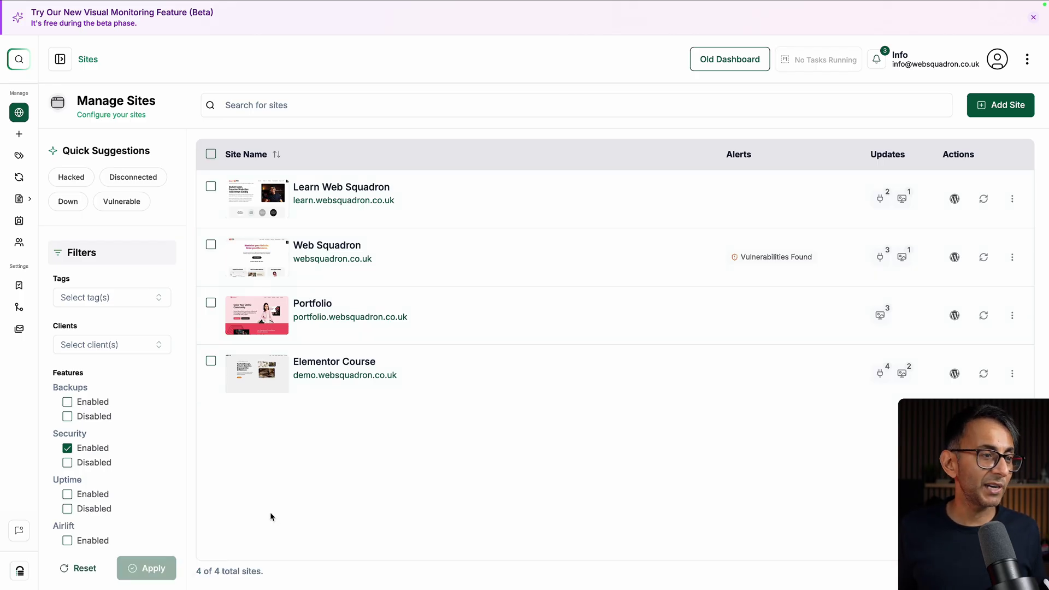
pyautogui.scroll(-3, 103, 466)
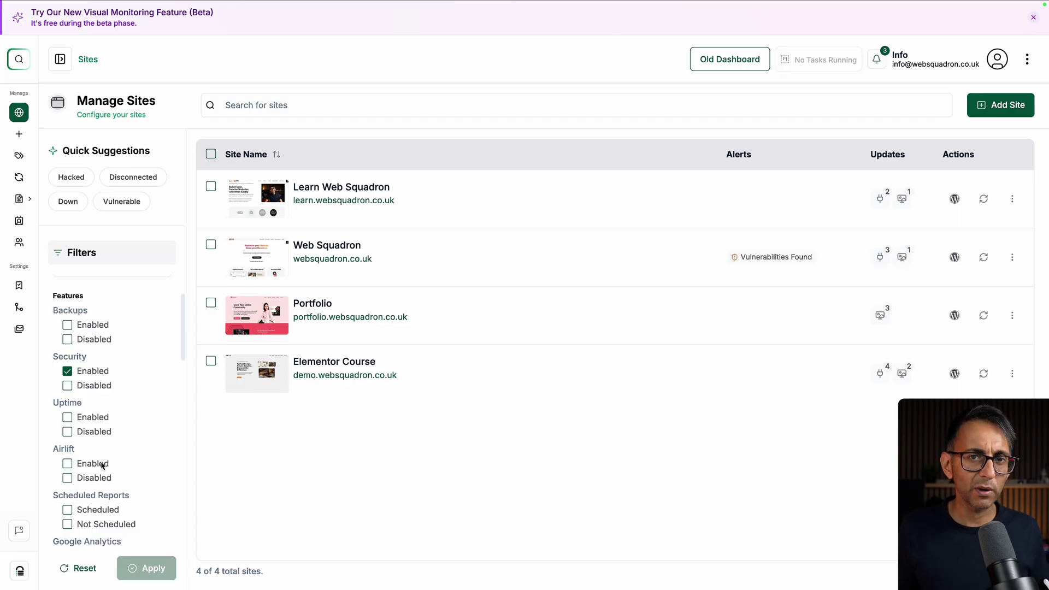
pyautogui.scroll(-1, 102, 464)
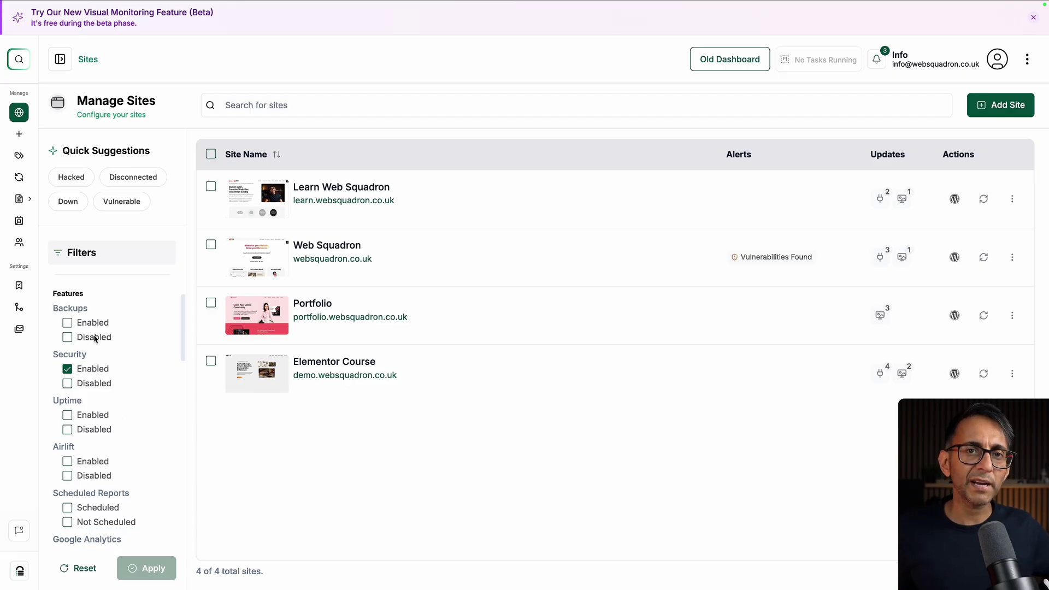
# Add a client for company 'fake faker' with one assigned site.
pyautogui.click(19, 221)
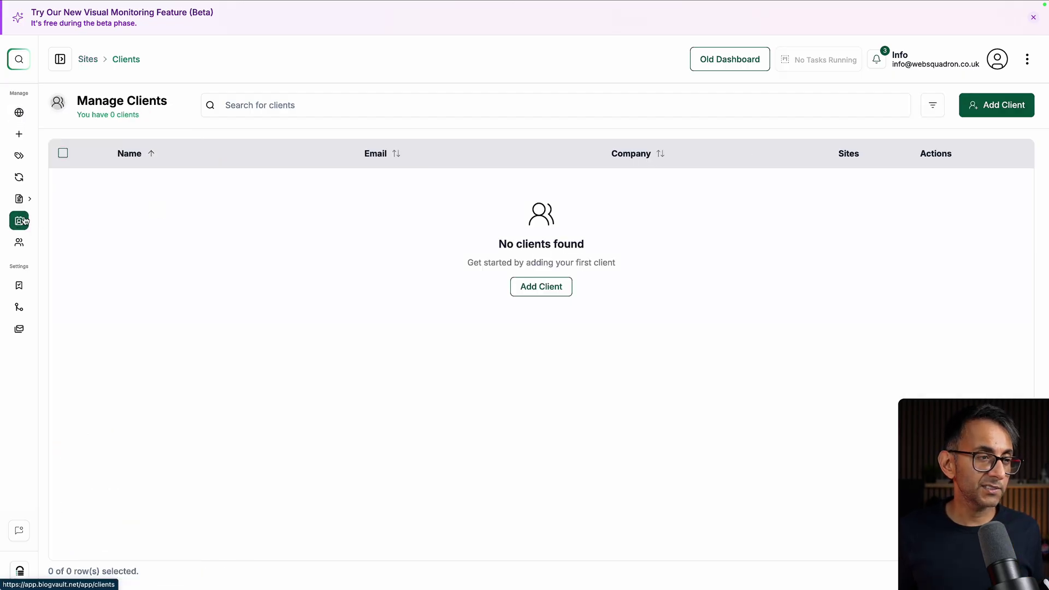
pyautogui.click(556, 287)
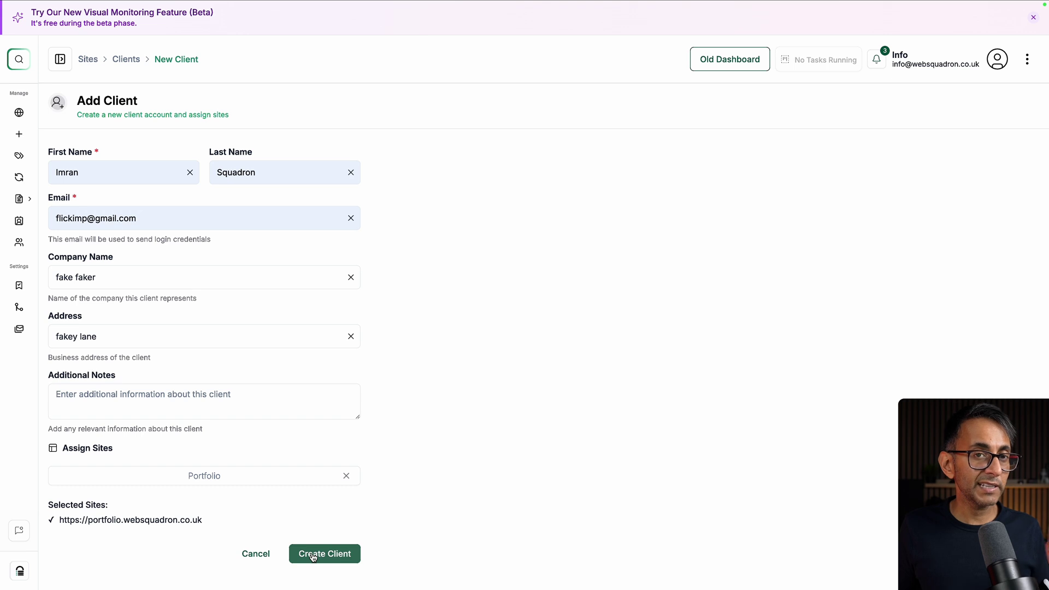
pyautogui.click(313, 555)
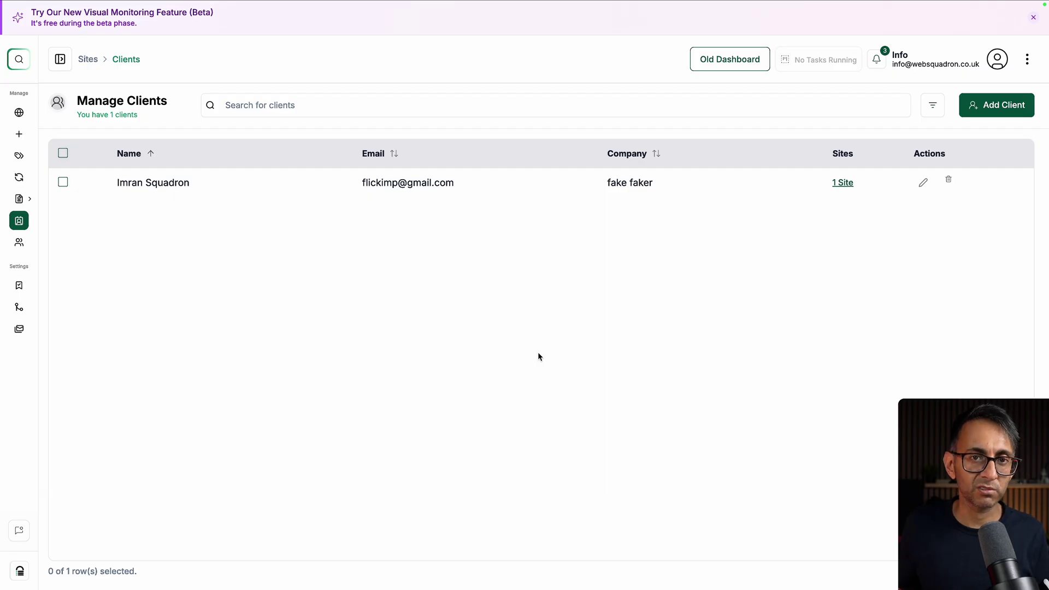
# Back on Manage Sites, filter by the new client so only Portfolio remains.
pyautogui.hotkey('alt', 'Left')
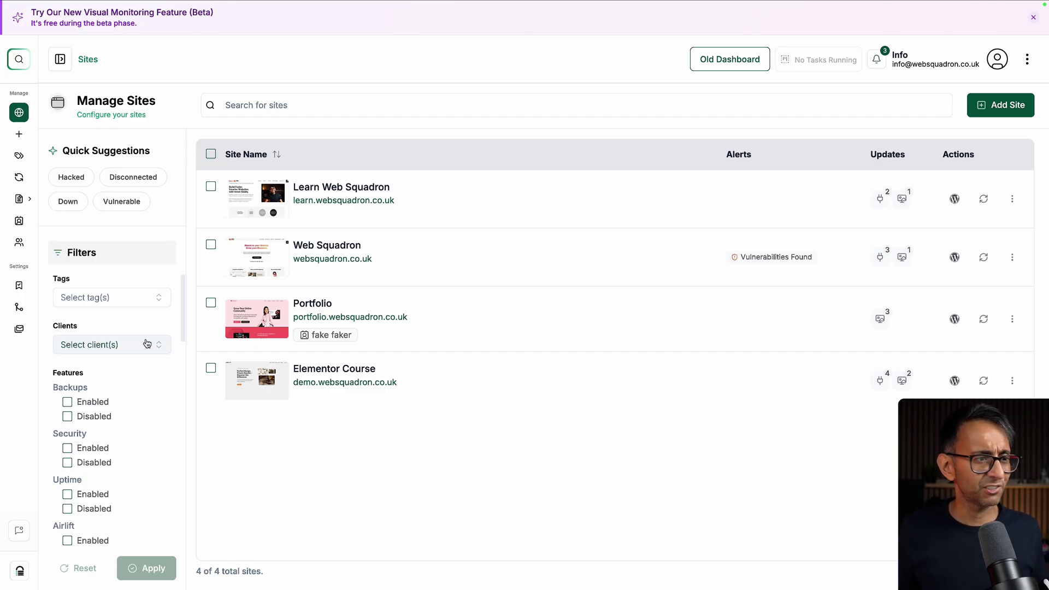
pyautogui.click(116, 347)
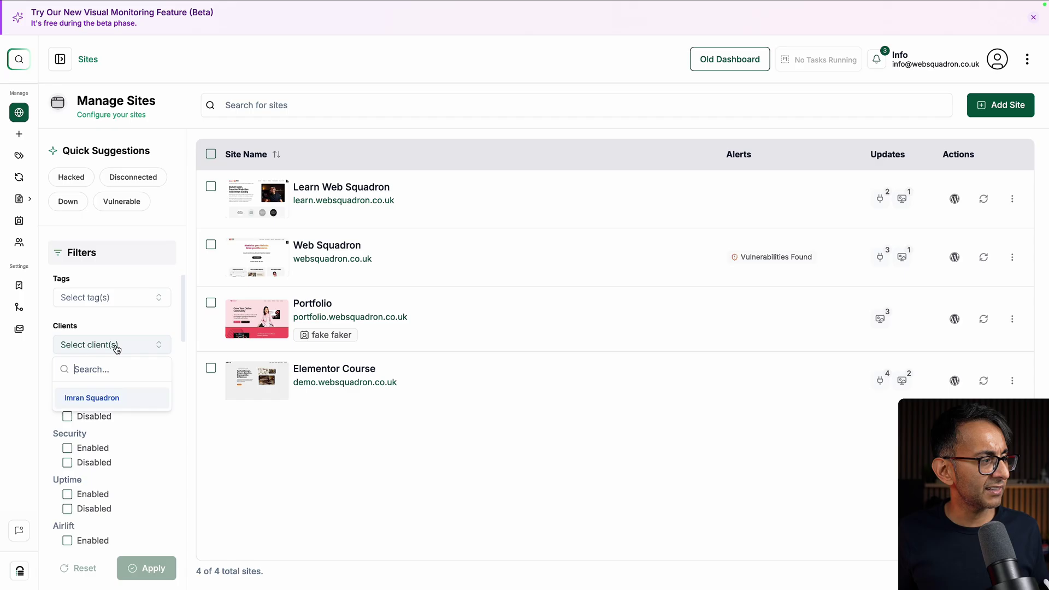
pyautogui.click(123, 399)
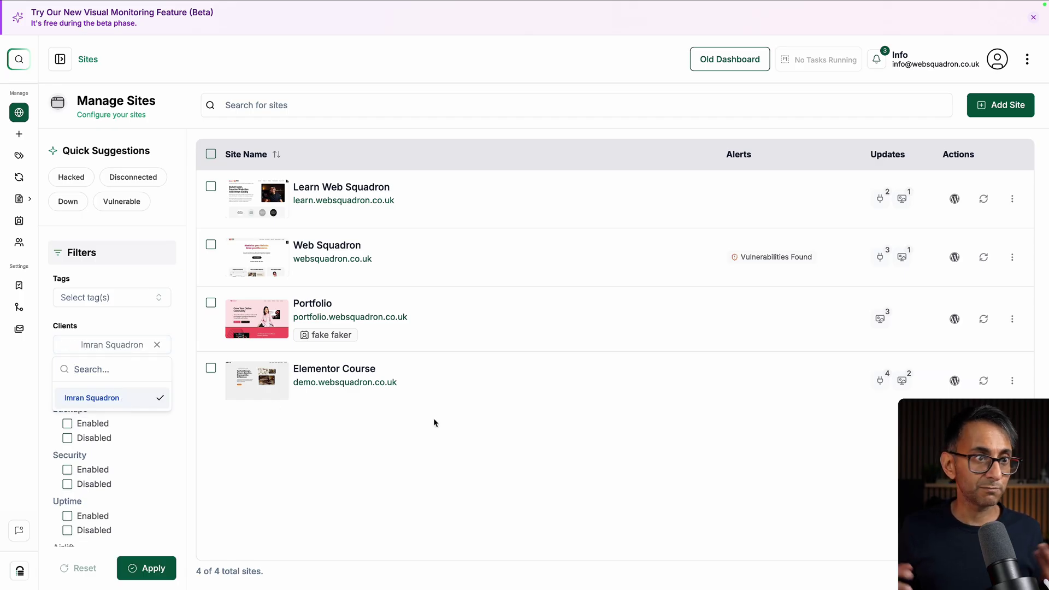
pyautogui.click(434, 422)
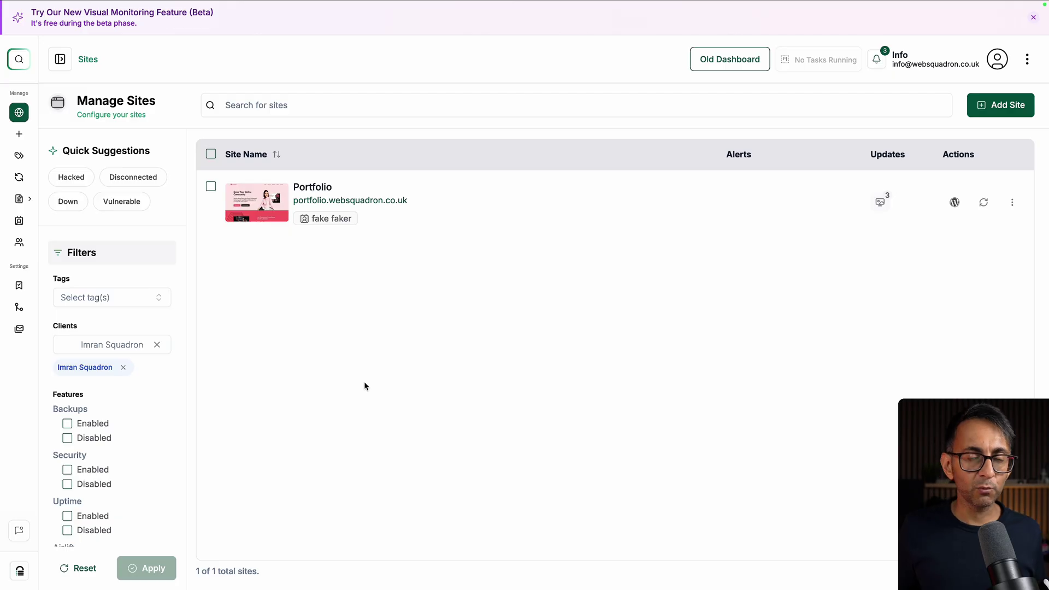
pyautogui.scroll(-15, 124, 401)
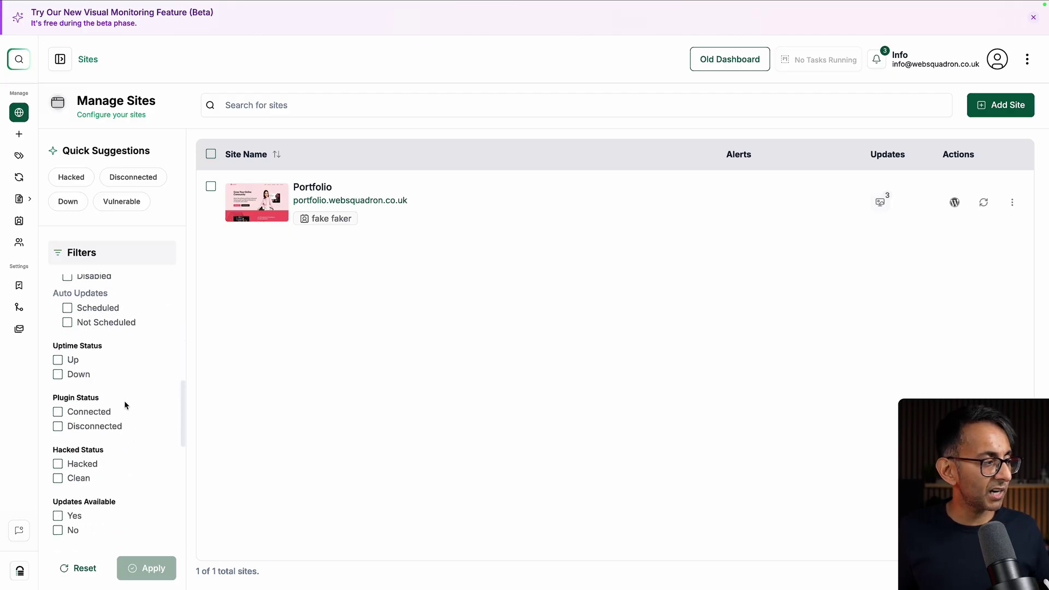
# Reopen the sites list with filters cleared and check the WP Core version comparison options.
pyautogui.click(18, 111)
pyautogui.scroll(-3, 105, 374)
pyautogui.click(107, 503)
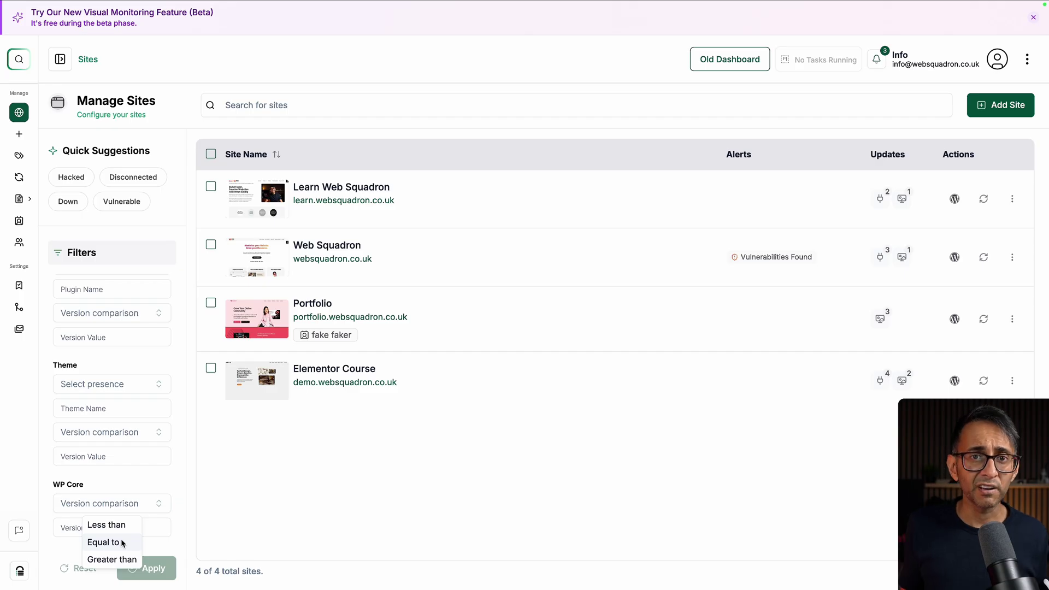
pyautogui.scroll(2, 146, 375)
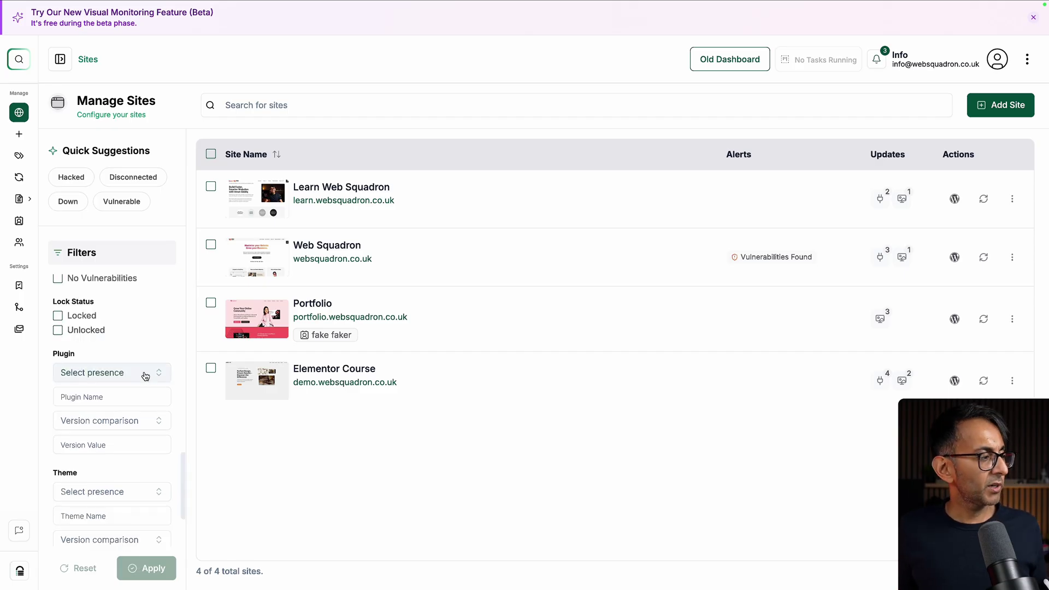
# Filter for sites that have the Advanced Custom Fields plugin.
pyautogui.click(145, 376)
pyautogui.click(129, 389)
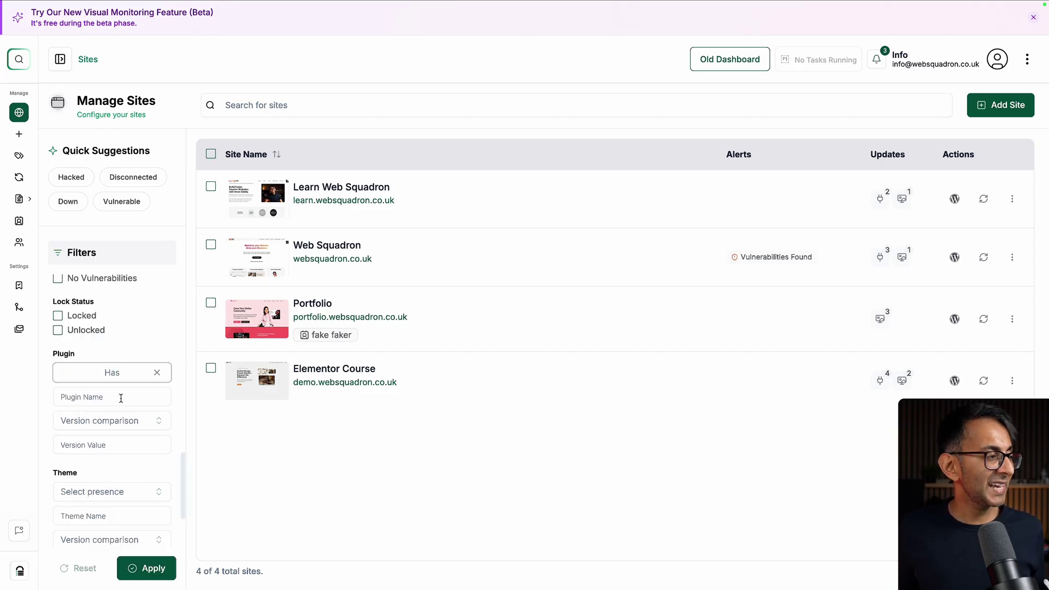
pyautogui.click(121, 398)
pyautogui.write('Advanced Custom Fields')
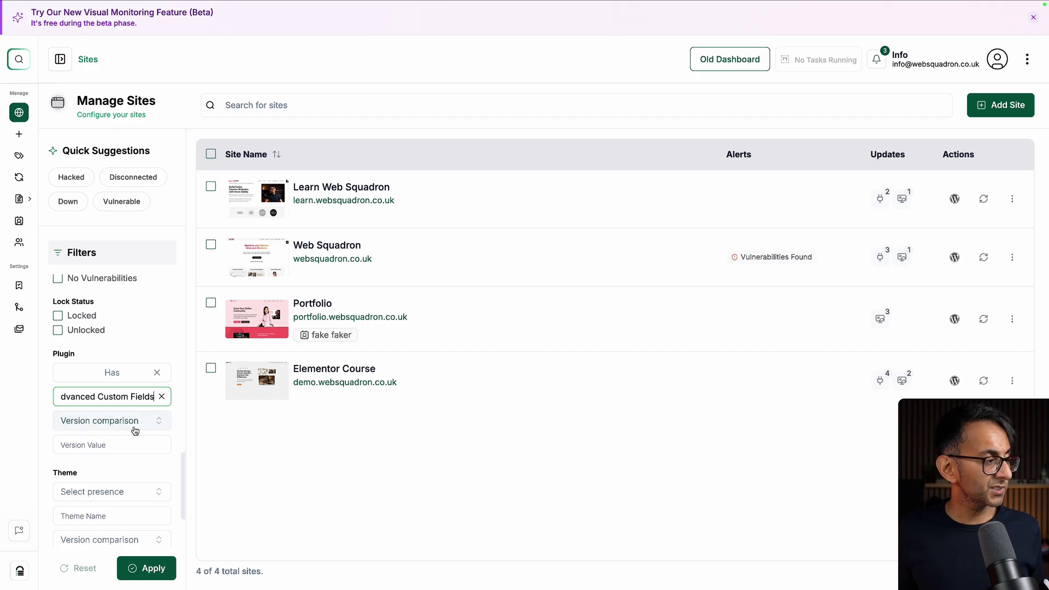
pyautogui.click(155, 568)
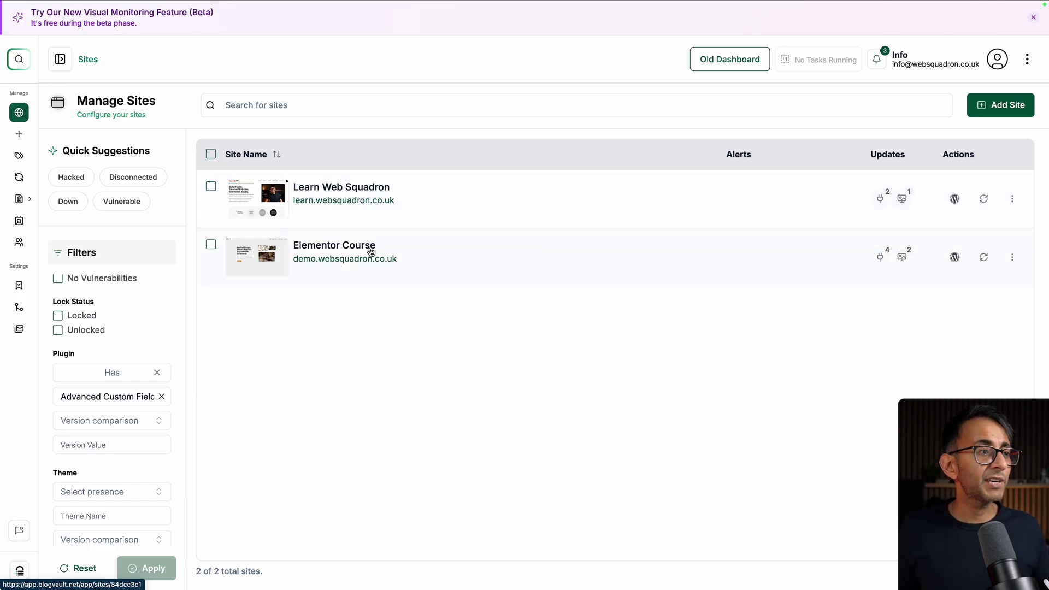
# Open Web Squadron's Security Details and review its scan, scanner and firewall status.
pyautogui.click(370, 251)
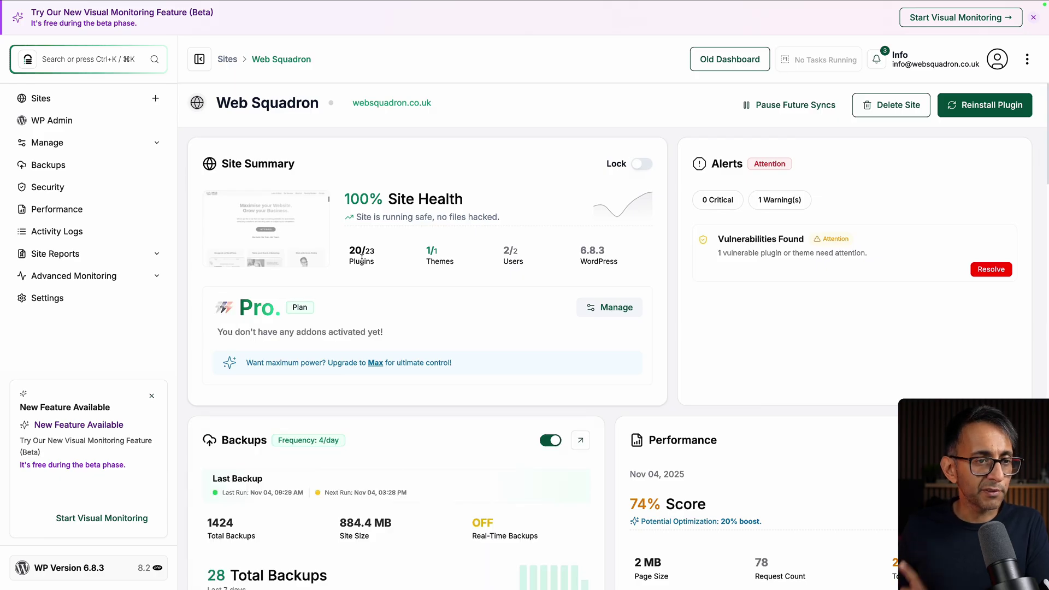
pyautogui.click(990, 269)
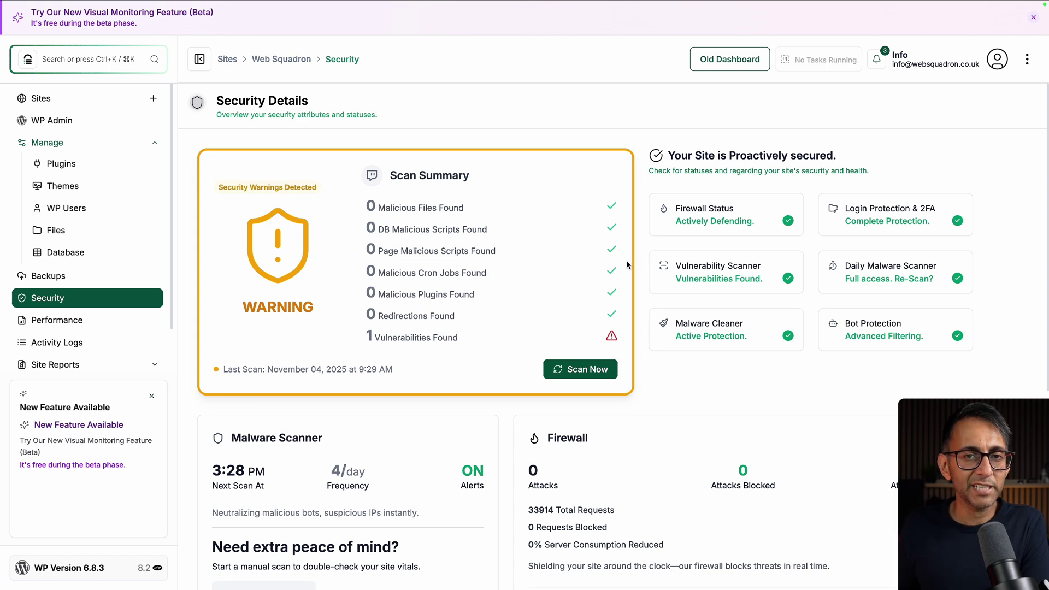
pyautogui.scroll(-1, 634, 258)
pyautogui.scroll(-1, 634, 262)
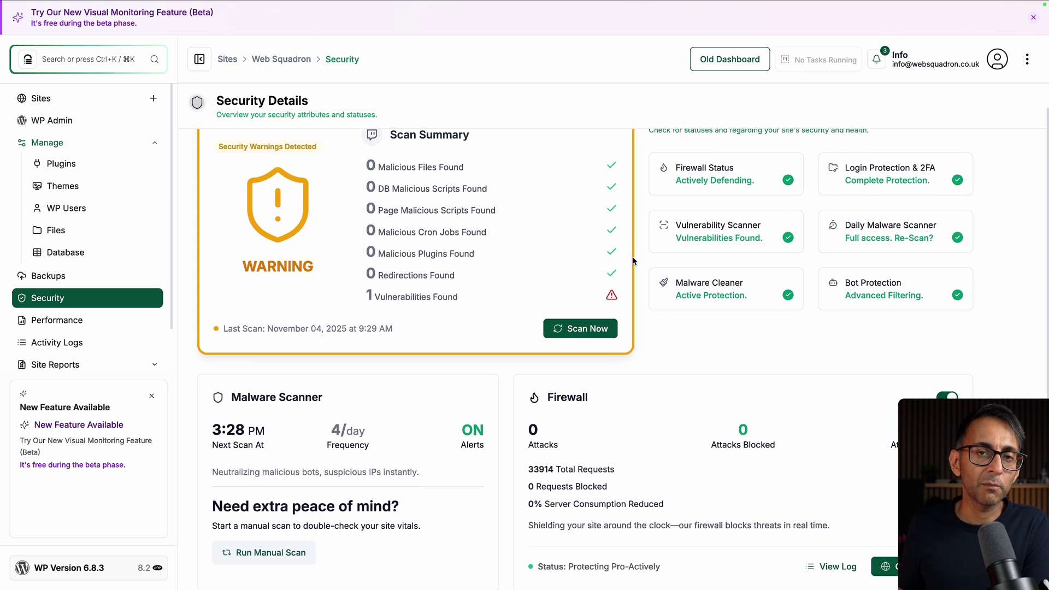
pyautogui.scroll(2, 765, 237)
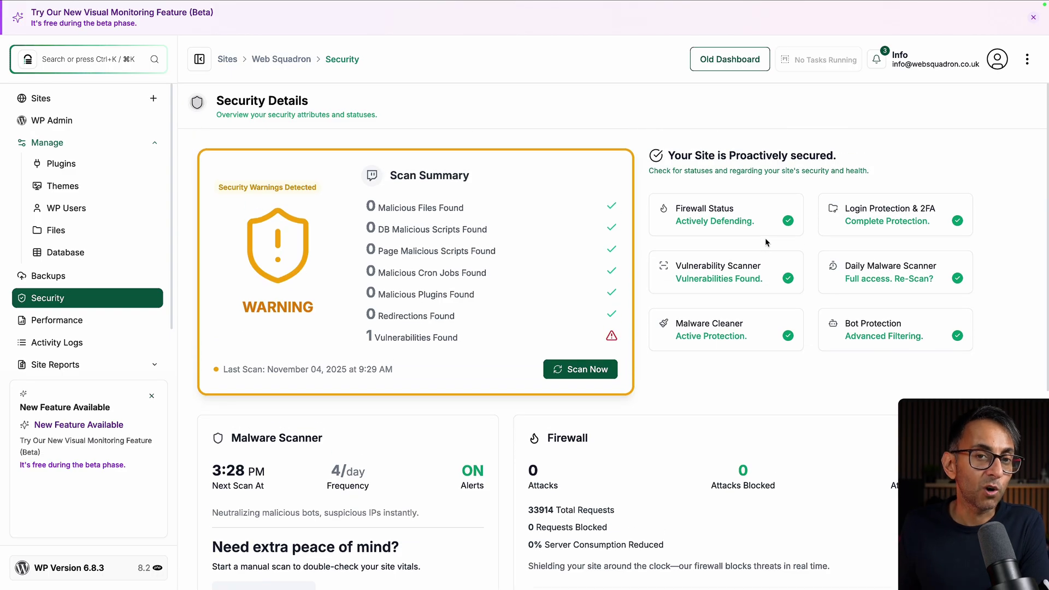
pyautogui.scroll(-5, 807, 260)
pyautogui.scroll(5, 819, 270)
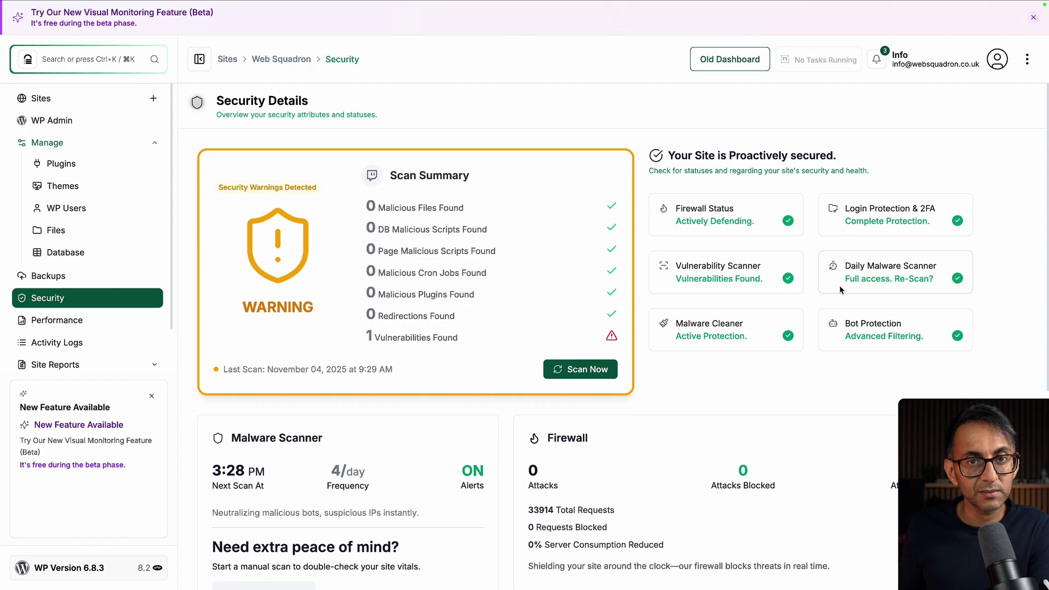
pyautogui.scroll(-5, 840, 289)
pyautogui.scroll(-1, 81, 315)
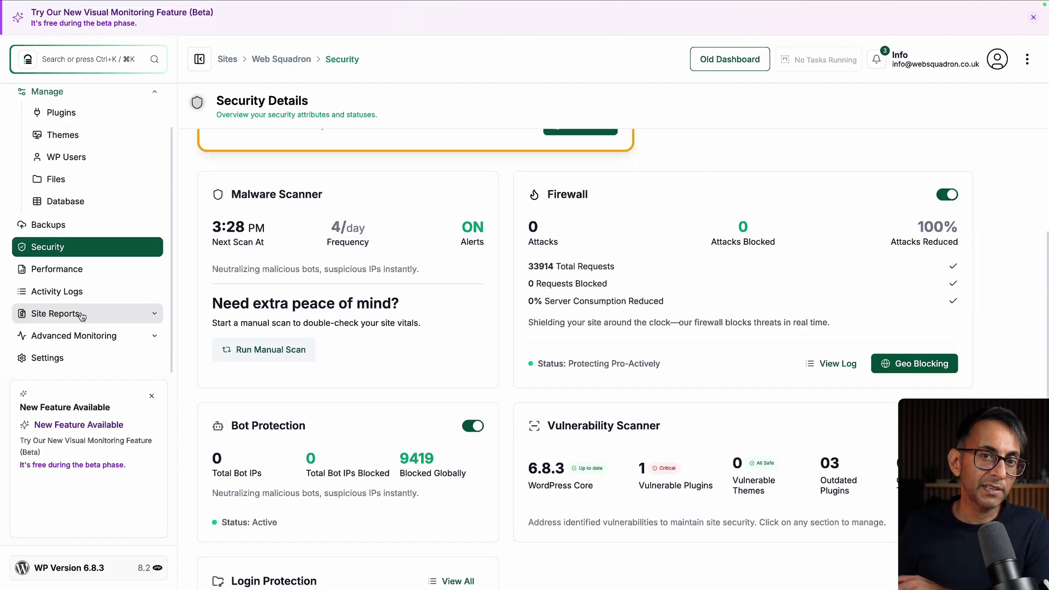
# Start a new Web Squadron site report, review the default form sections, and create it.
pyautogui.click(81, 315)
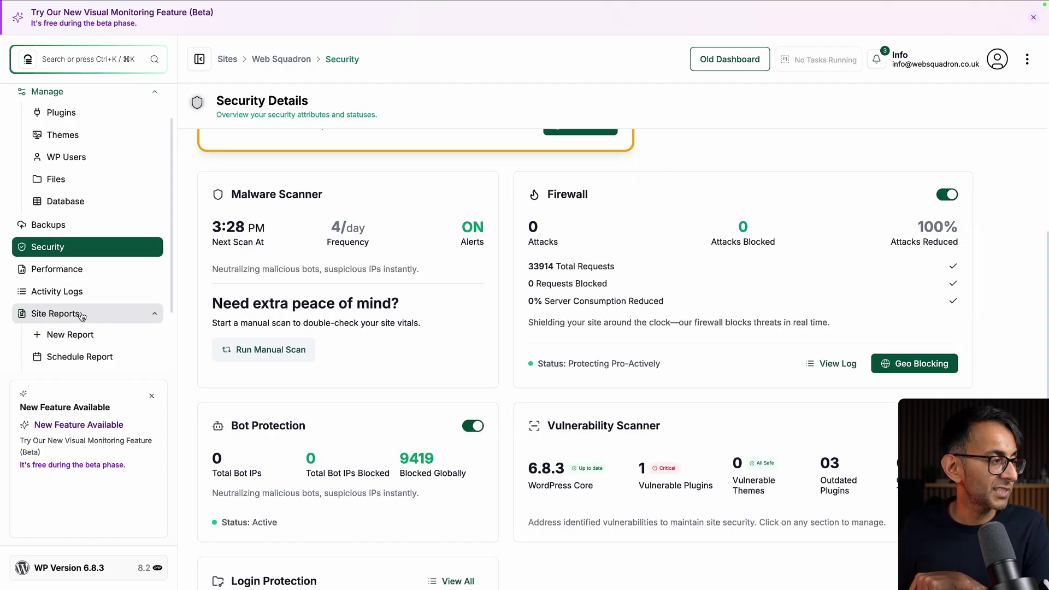
pyautogui.click(95, 342)
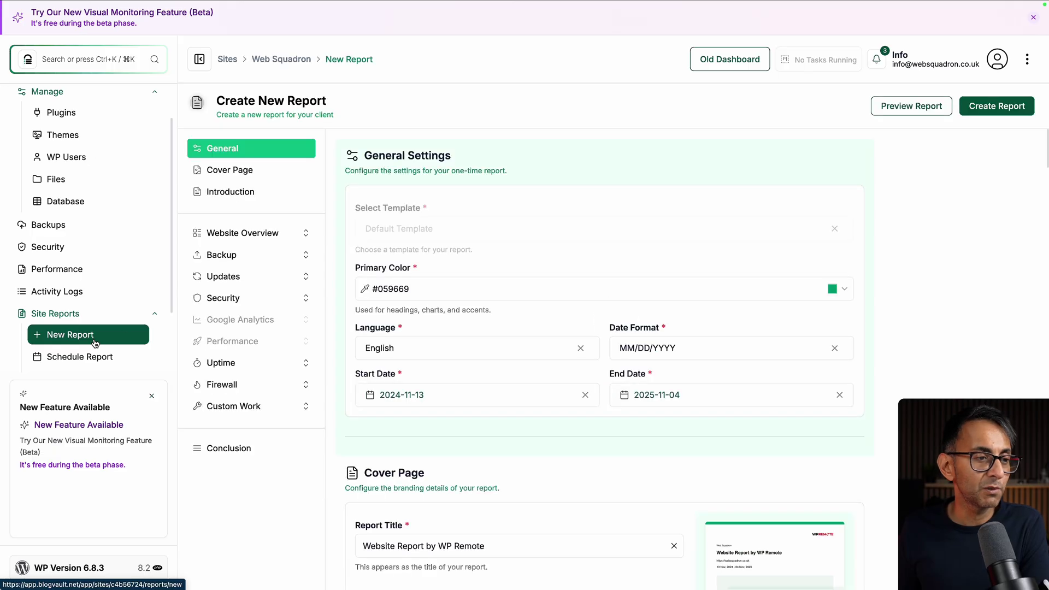
pyautogui.scroll(-8, 642, 280)
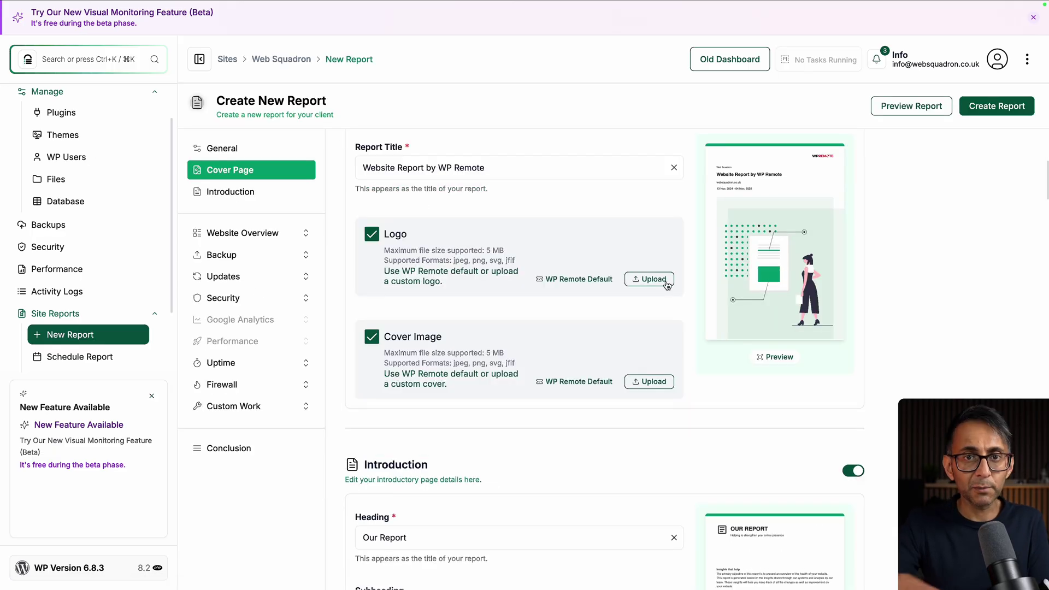
pyautogui.scroll(6, 651, 409)
pyautogui.scroll(-10, 651, 409)
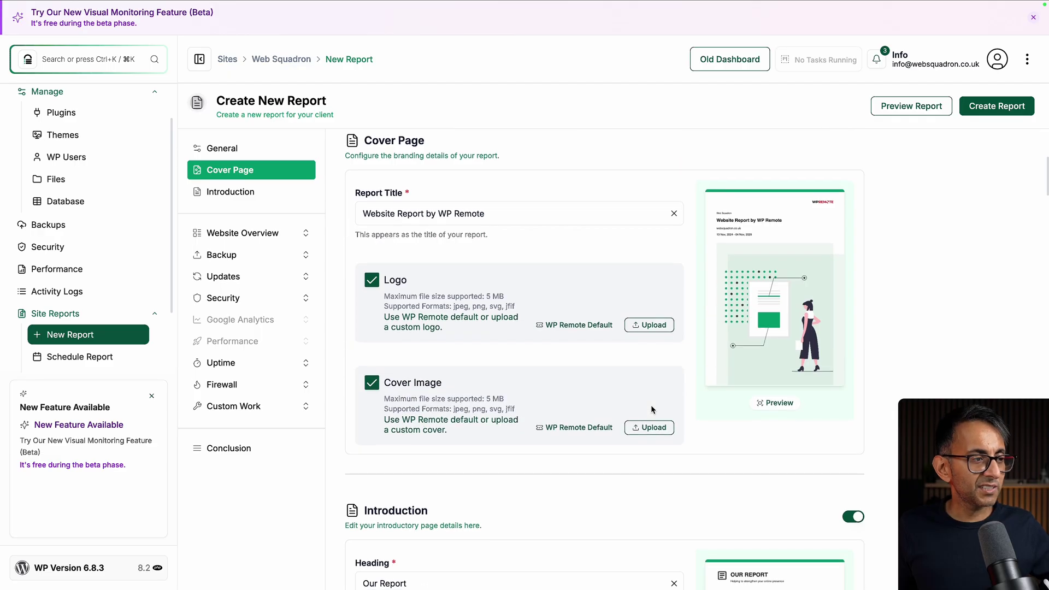
pyautogui.scroll(-1, 652, 406)
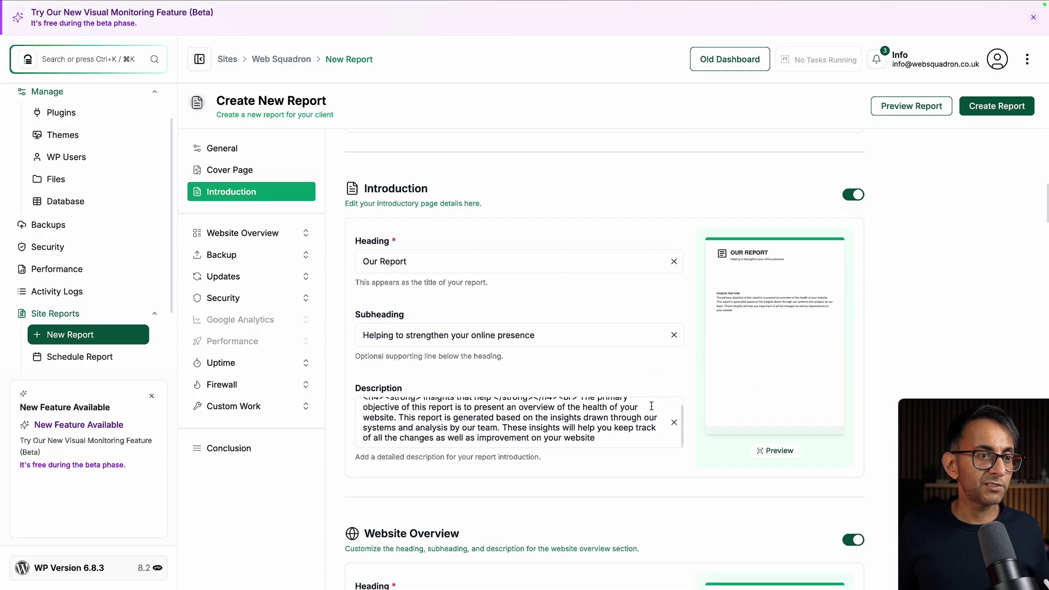
pyautogui.scroll(-6, 563, 425)
pyautogui.scroll(-6, 561, 426)
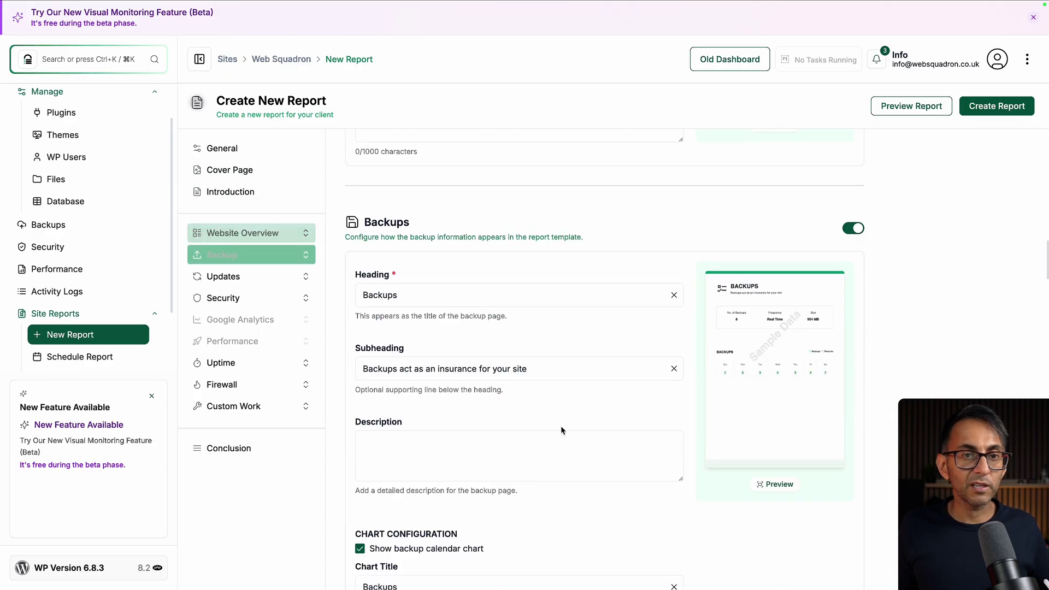
pyautogui.scroll(-15, 575, 441)
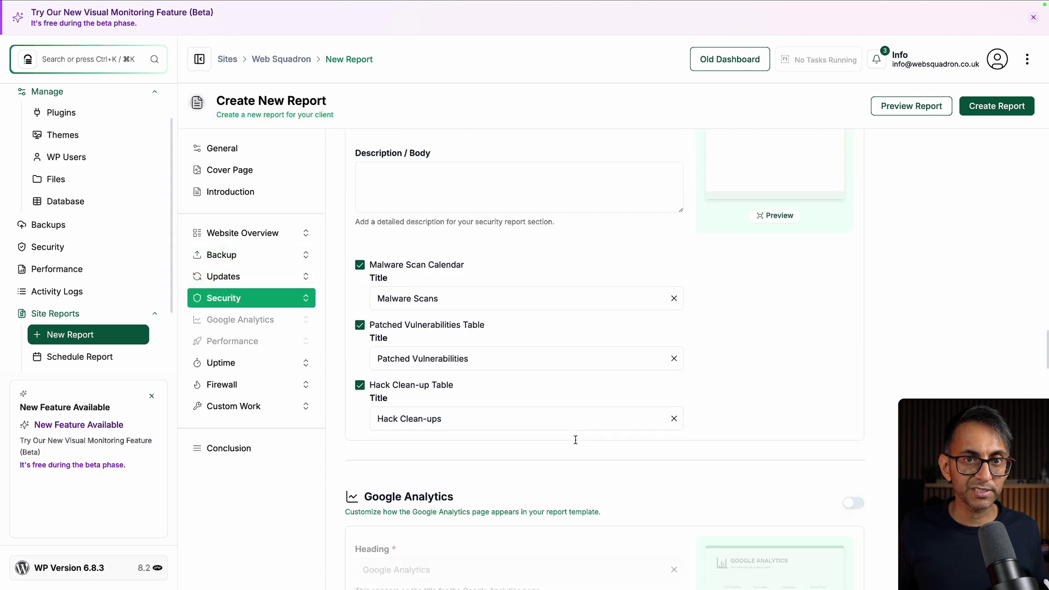
pyautogui.scroll(-3, 575, 440)
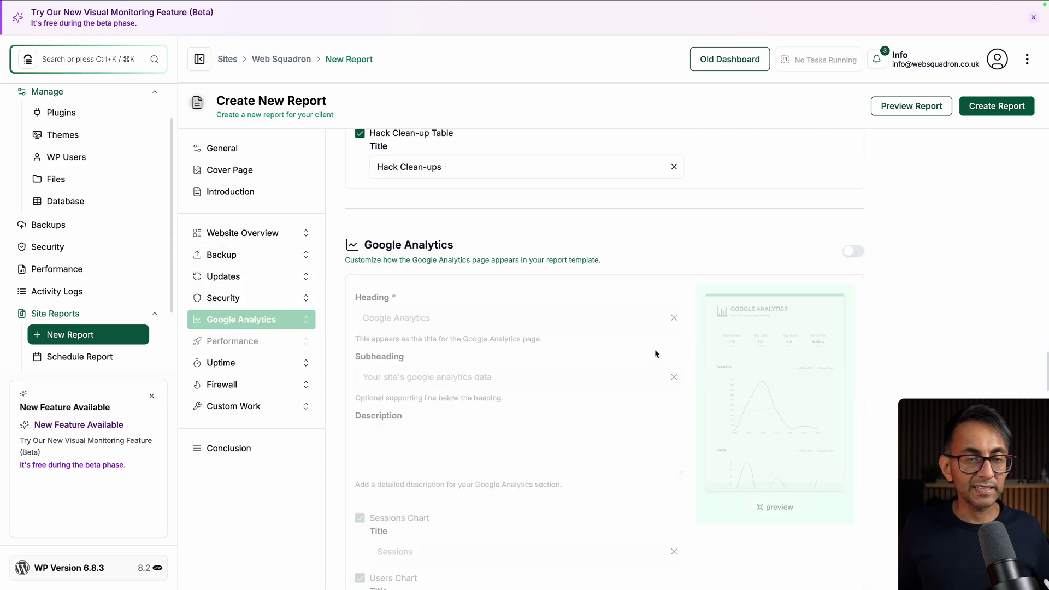
pyautogui.scroll(-9, 673, 398)
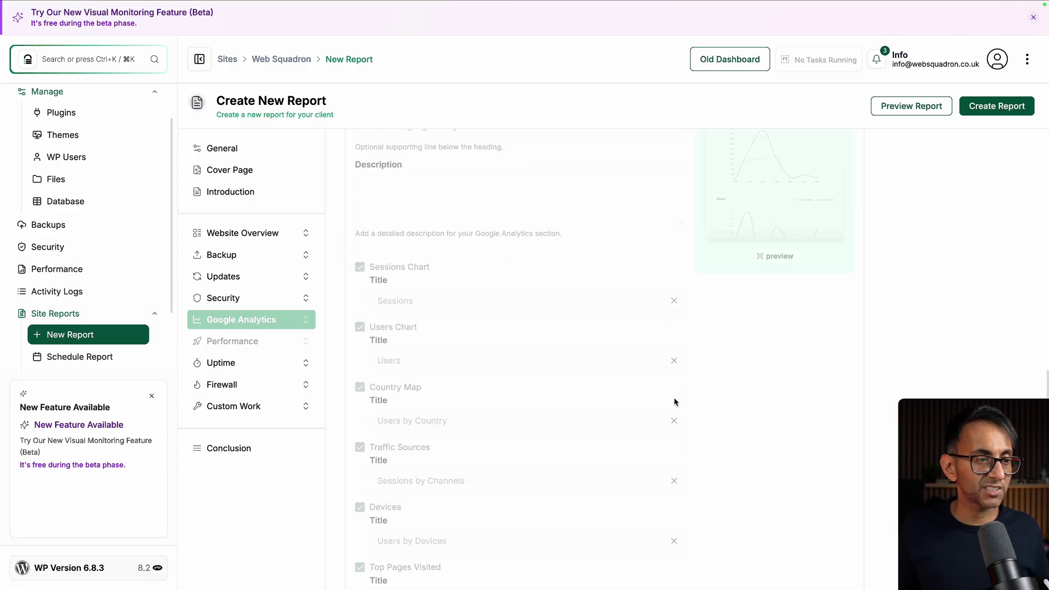
pyautogui.scroll(-5, 673, 402)
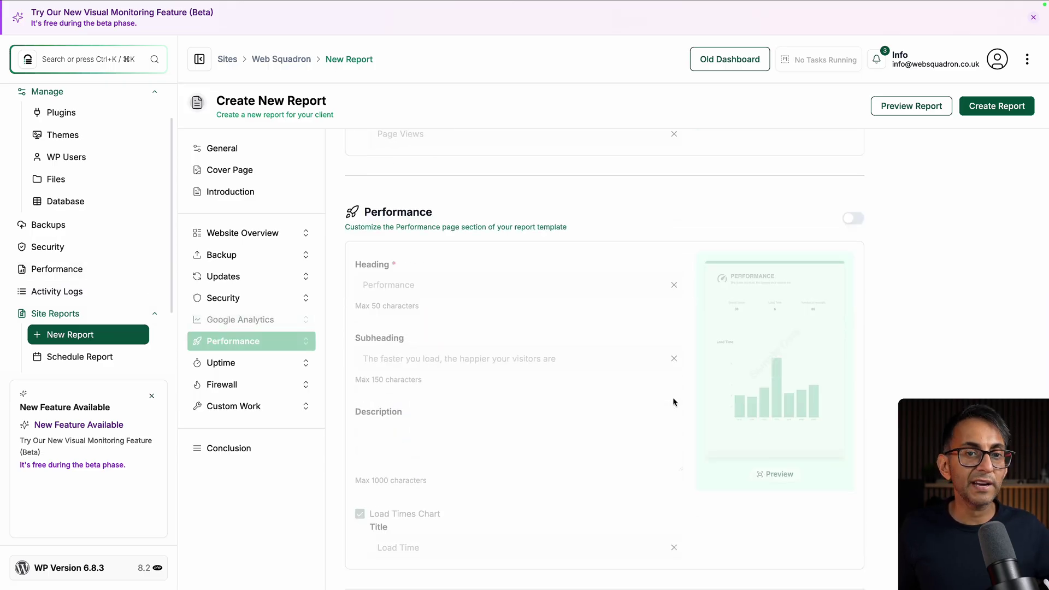
pyautogui.click(996, 106)
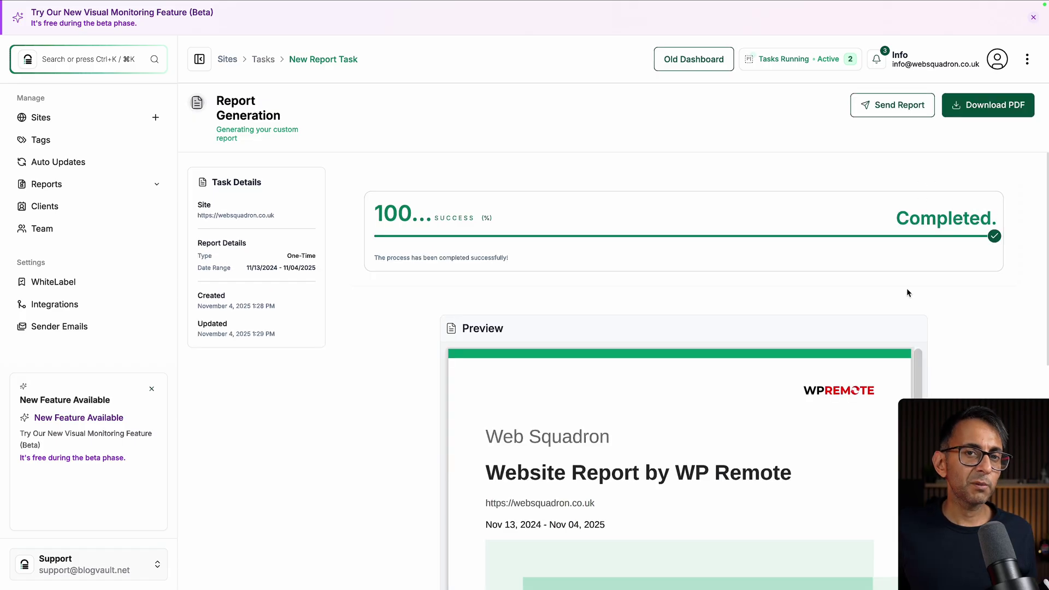
# Scroll the report preview through Security, Timeline and Firewall (349K+ traffic, 519 blocked requests).
pyautogui.scroll(-1, 906, 293)
pyautogui.scroll(-3, 906, 287)
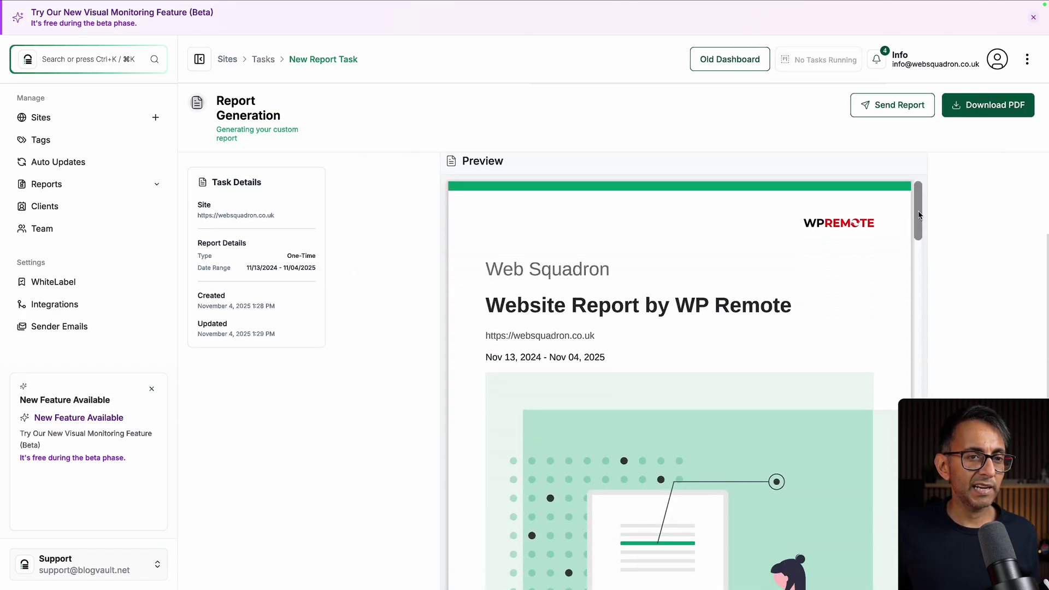
pyautogui.scroll(-5, 922, 238)
pyautogui.moveTo(922, 238); pyautogui.dragTo(927, 415)
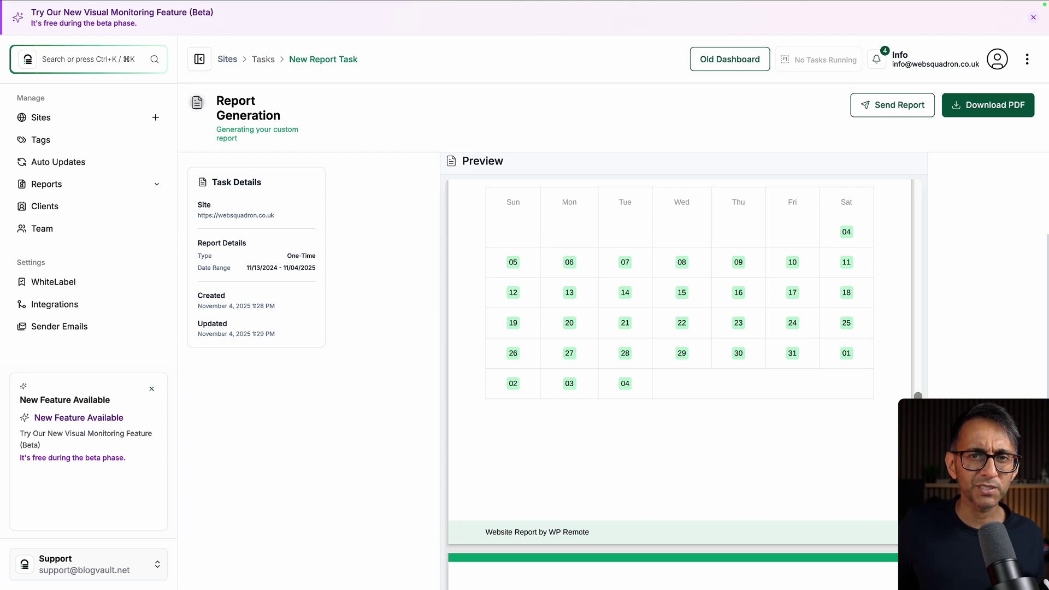
pyautogui.scroll(-15, 679, 382)
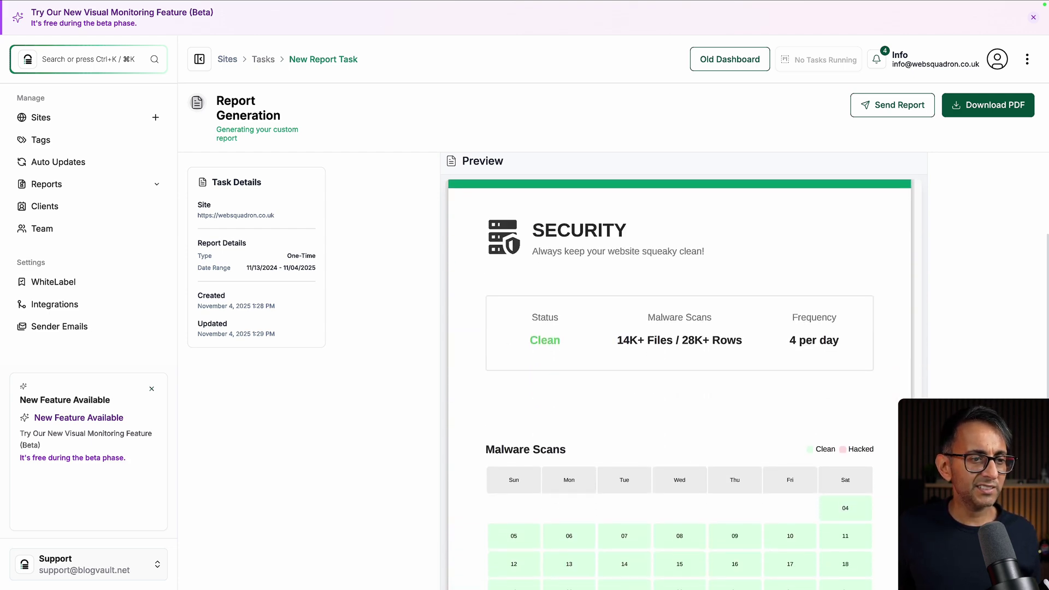
pyautogui.scroll(-15, 819, 467)
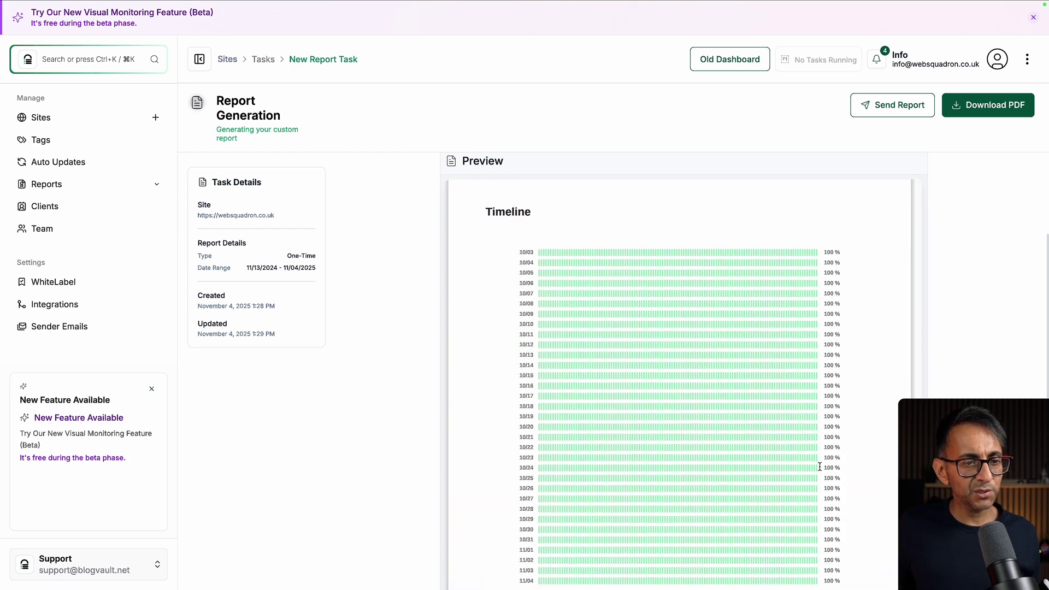
pyautogui.scroll(-5, 820, 467)
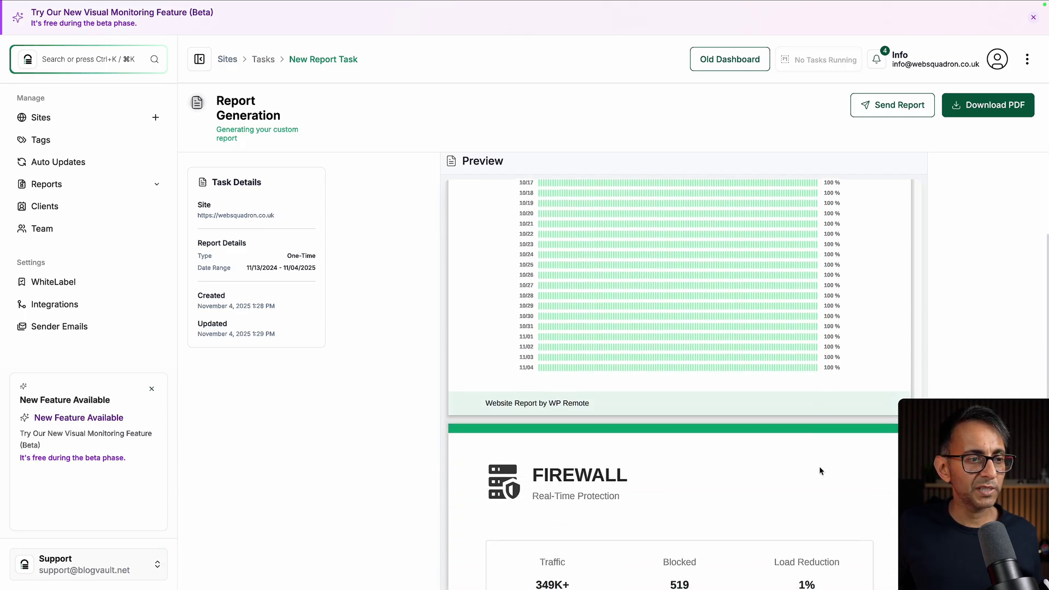
pyautogui.scroll(-5, 819, 470)
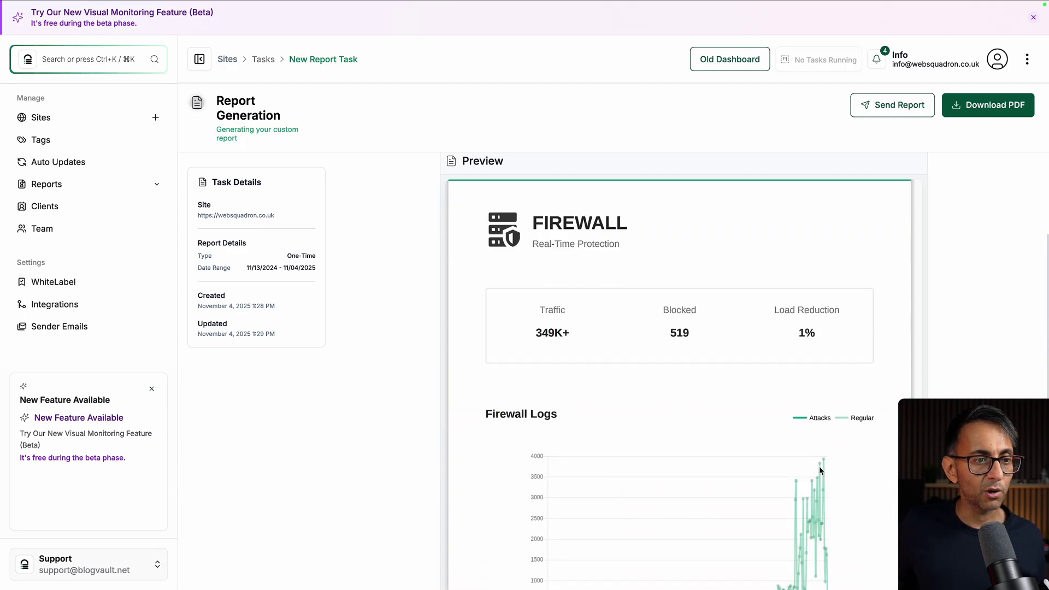
pyautogui.scroll(-1, 820, 469)
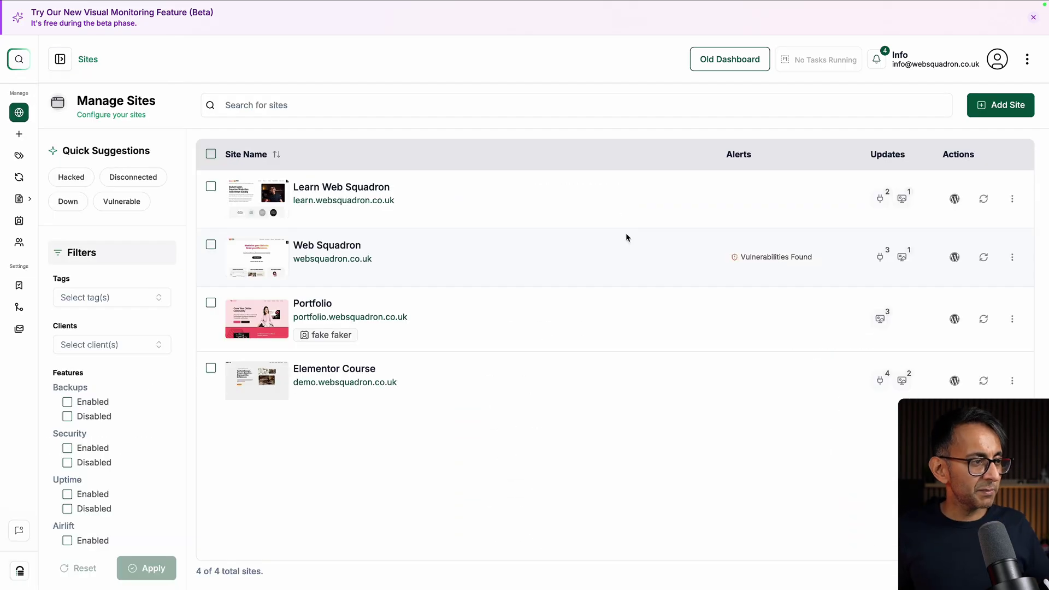